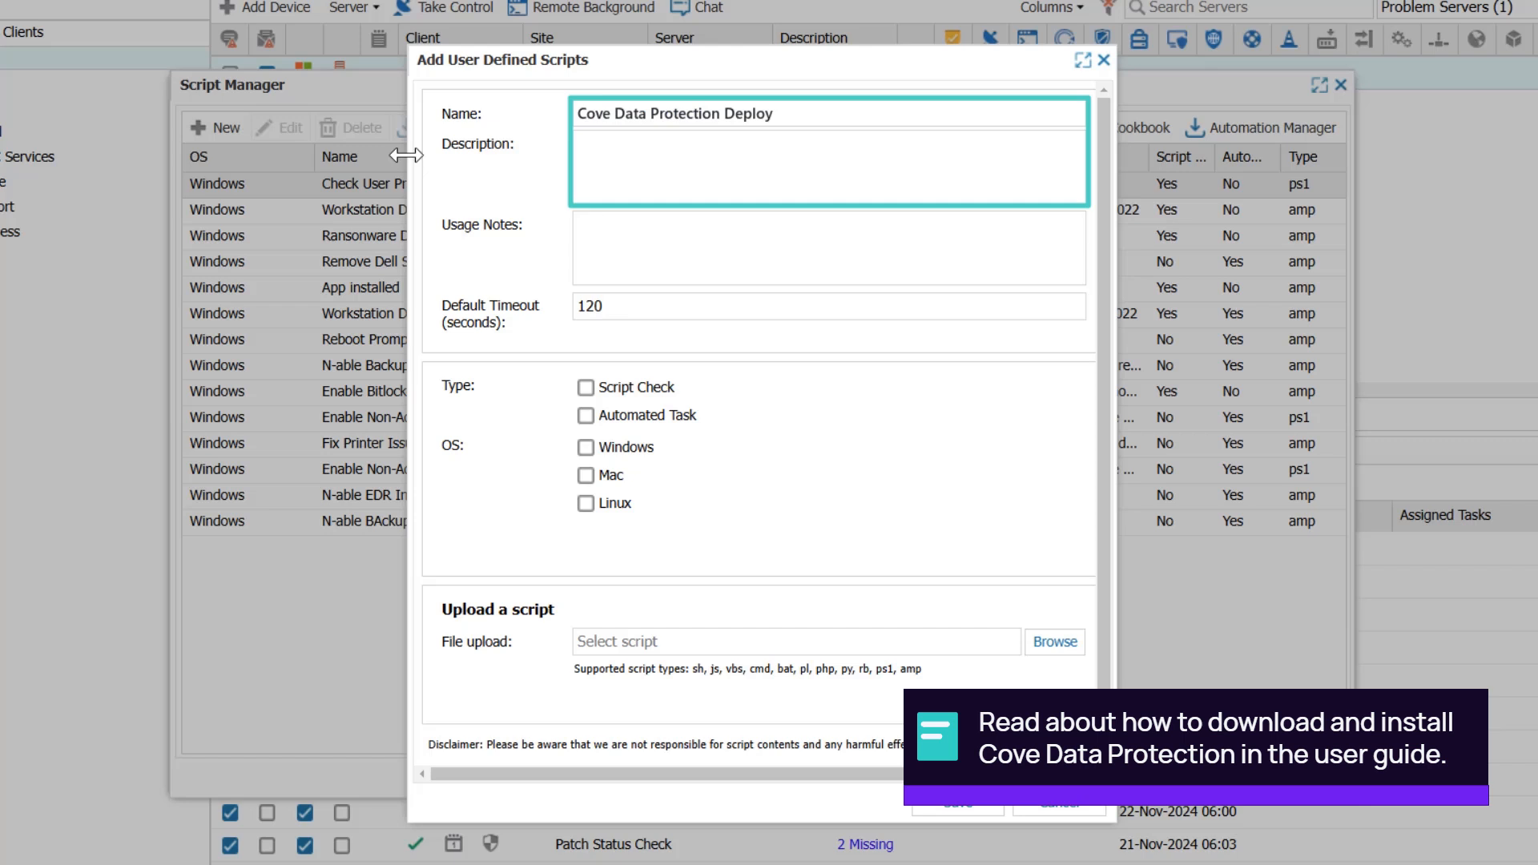
- Describe the script as an AMP file deploying Cove Data Protection via N-central or N-sight RMM, with usage notes giving example customer UID, "Server Profile" and "30 Day"
left_click(603, 174)
type("This AMP file will download and deploy Cove Data Protection when deployed via N-central or N-sight RMM.")
key("Tab")
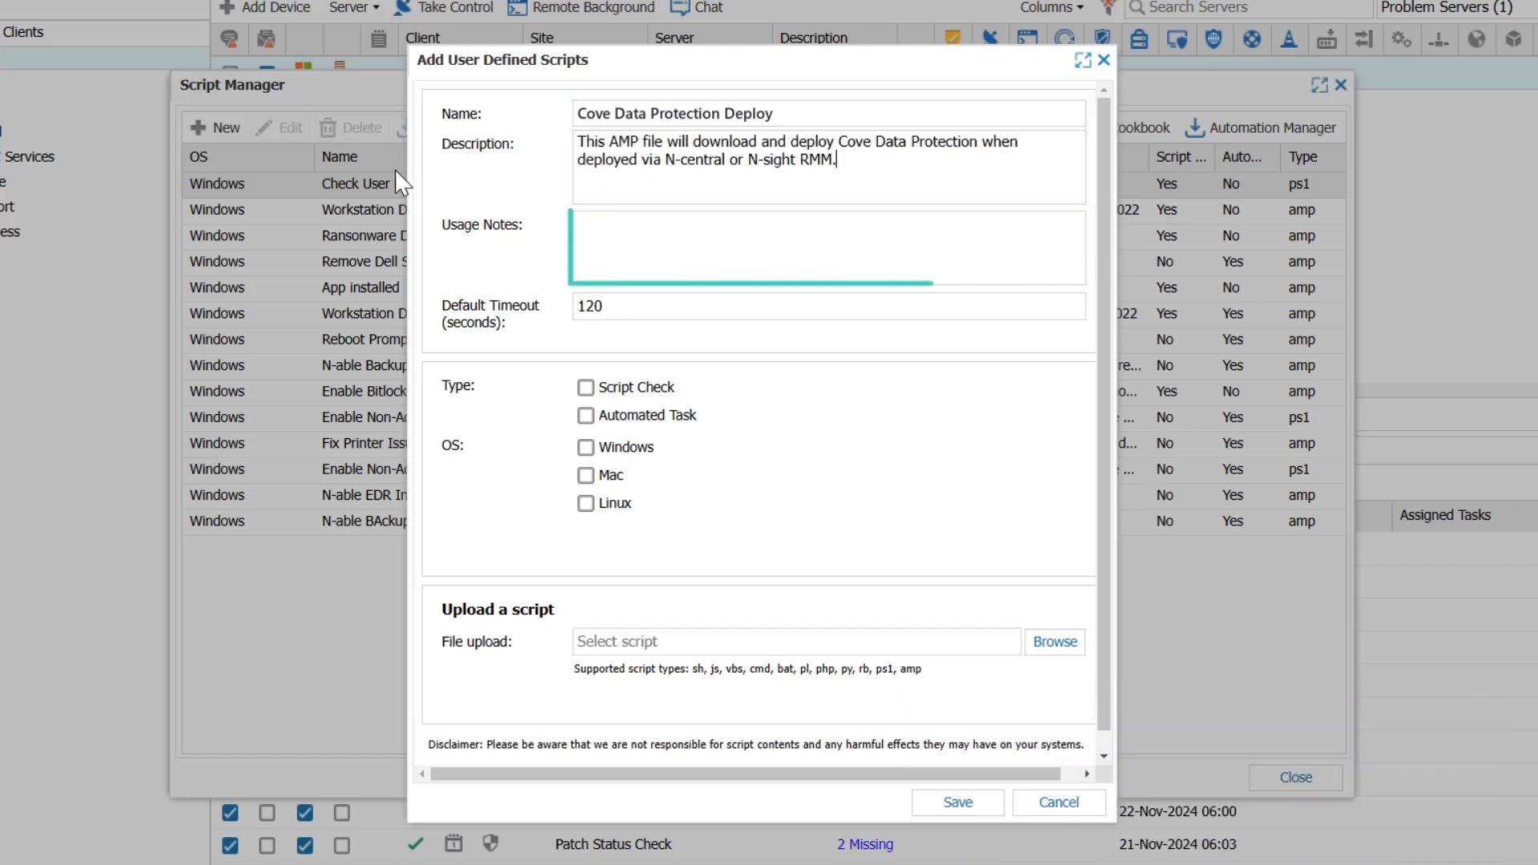
left_click(594, 240)
type("Backup Customer UID Example: f2abc5ed-2cf9-b687-cdd87d774894 Backup Profile Example: \"Server Profile\" Backup Retention Policy Example: 30 Day")
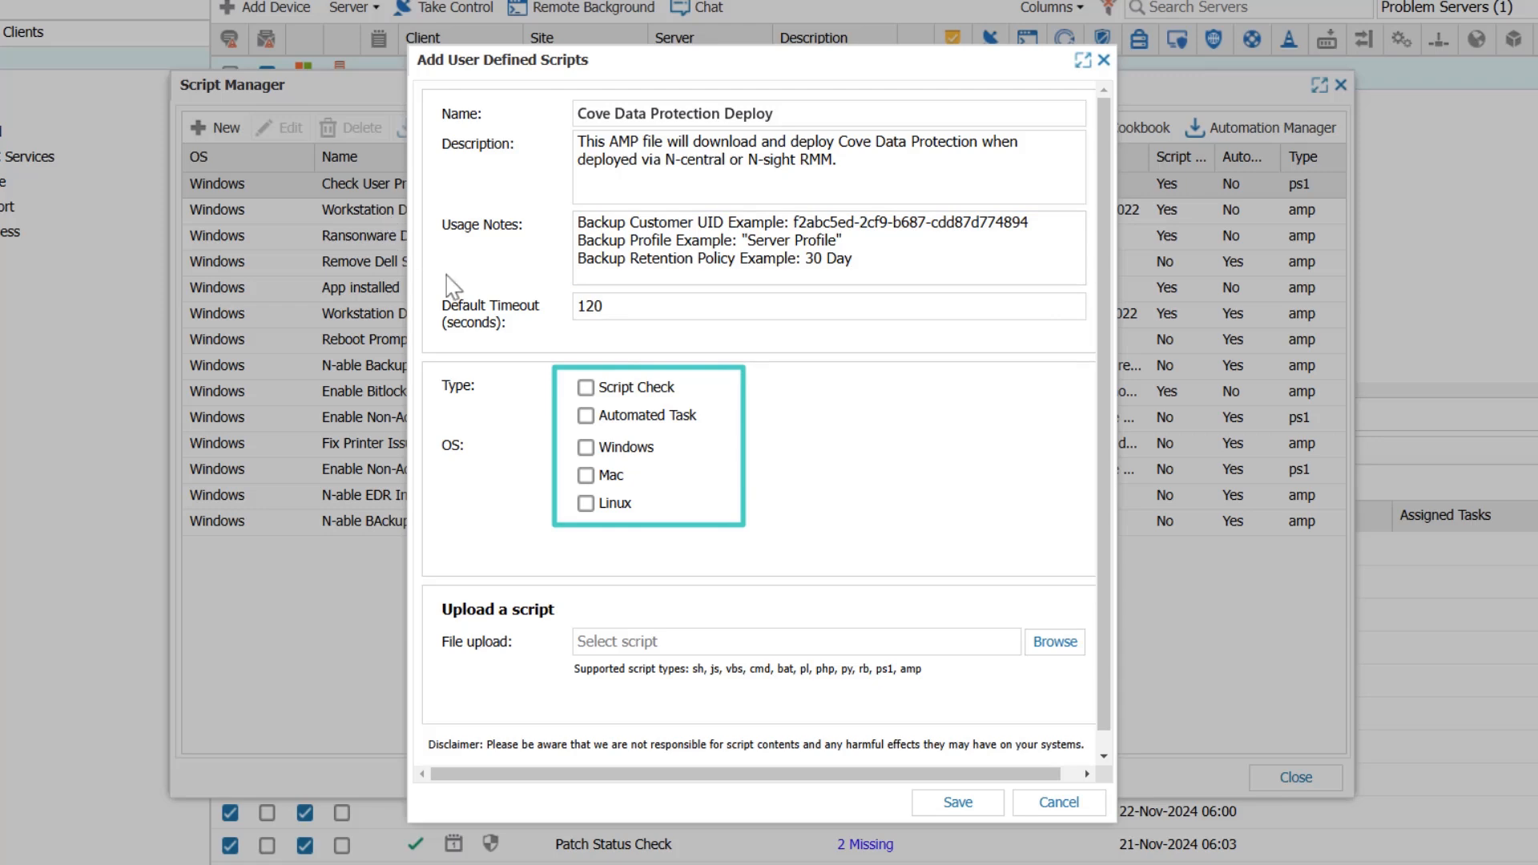
- Save the script as a Windows Automated Task with DownloadAndInstallStandaloneBackup+(2).amp uploaded, and close the Script Manager
left_click(585, 414)
left_click(585, 447)
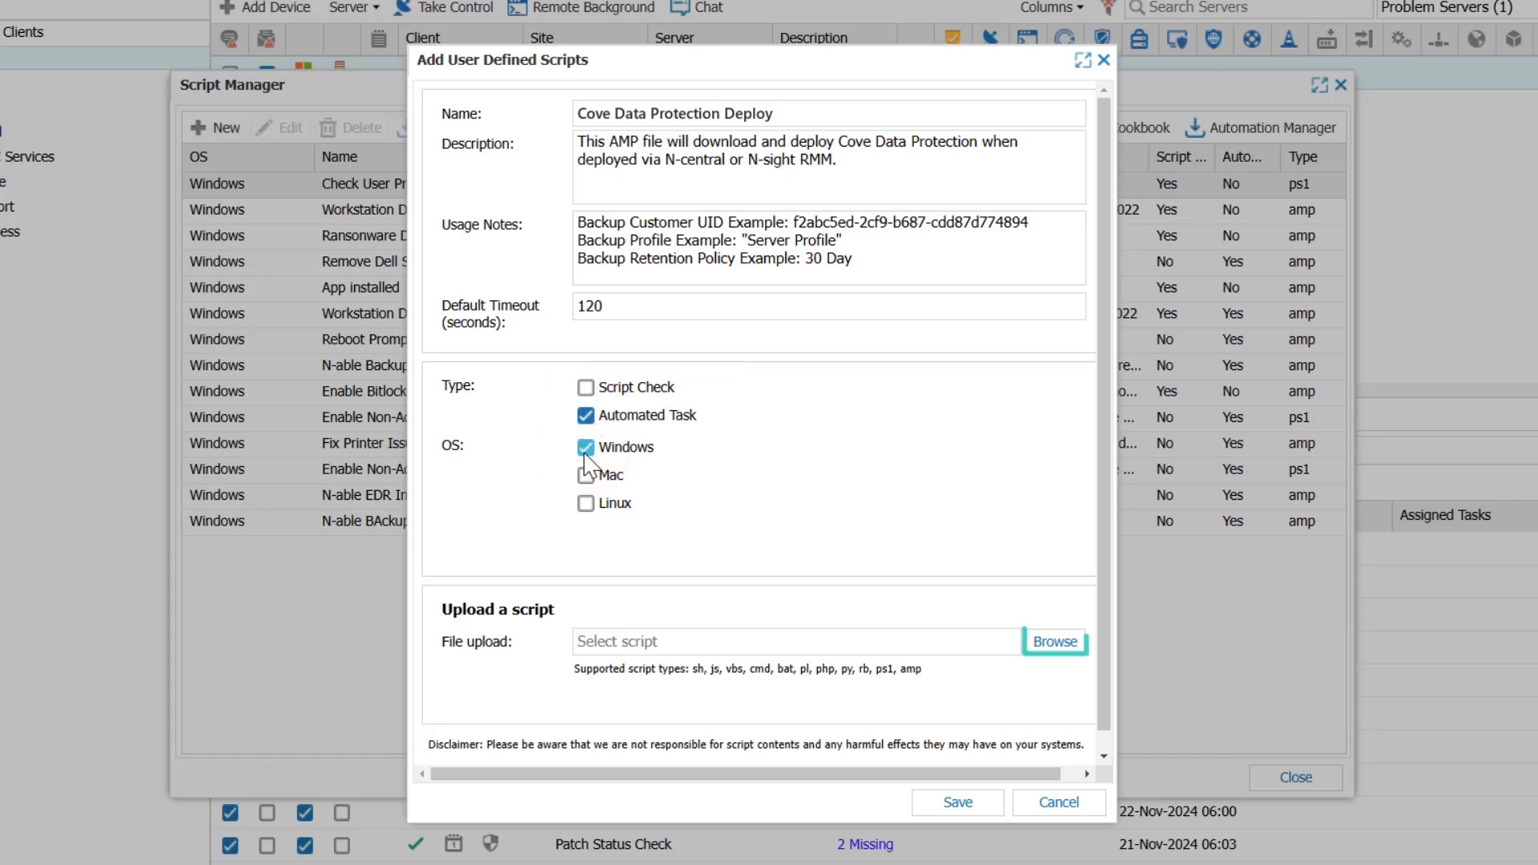
left_click(1040, 646)
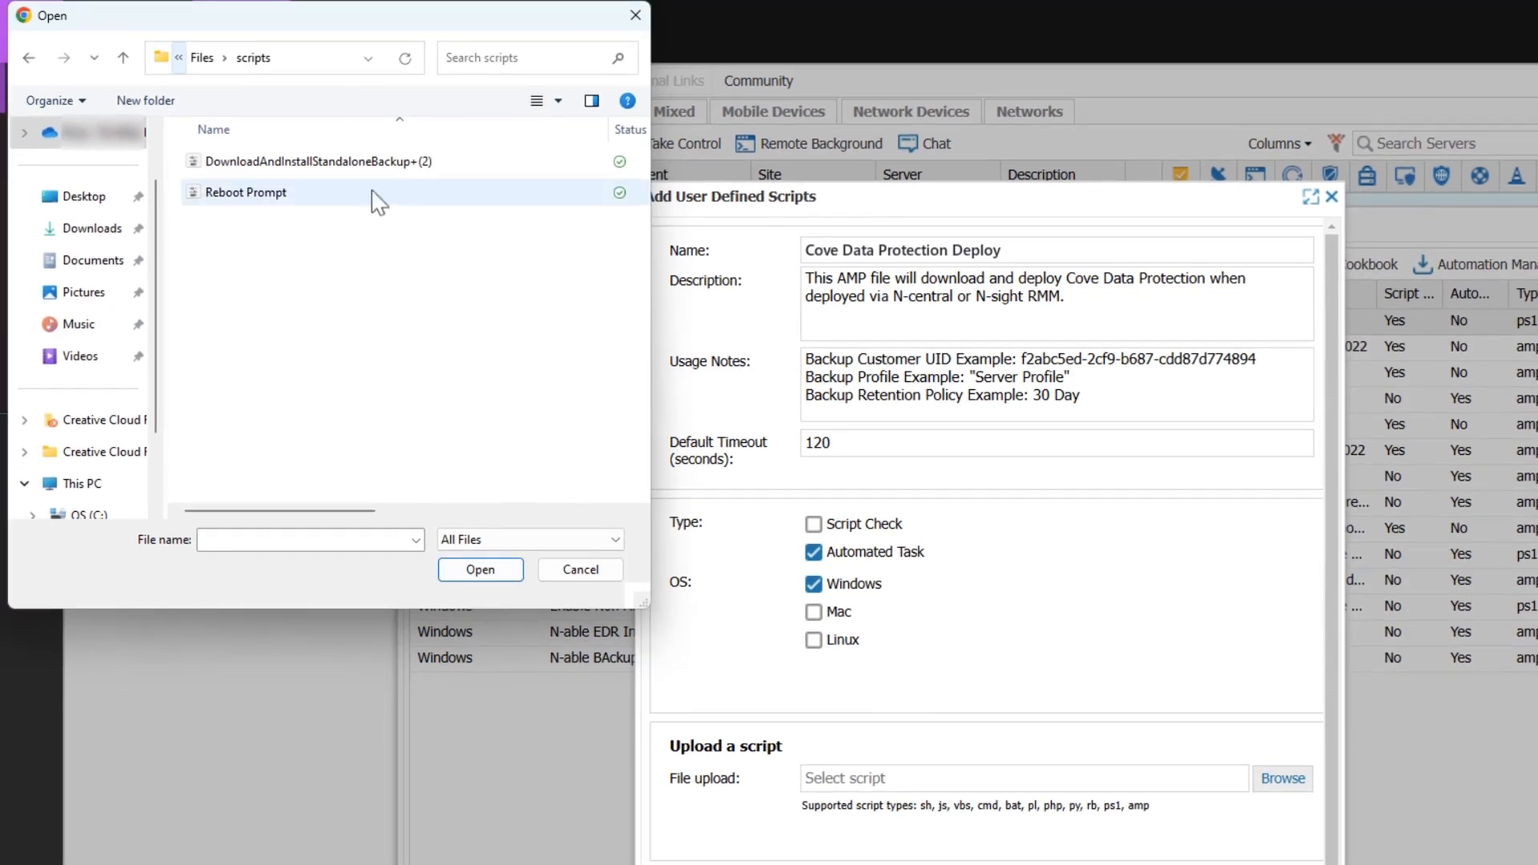
left_click(288, 134)
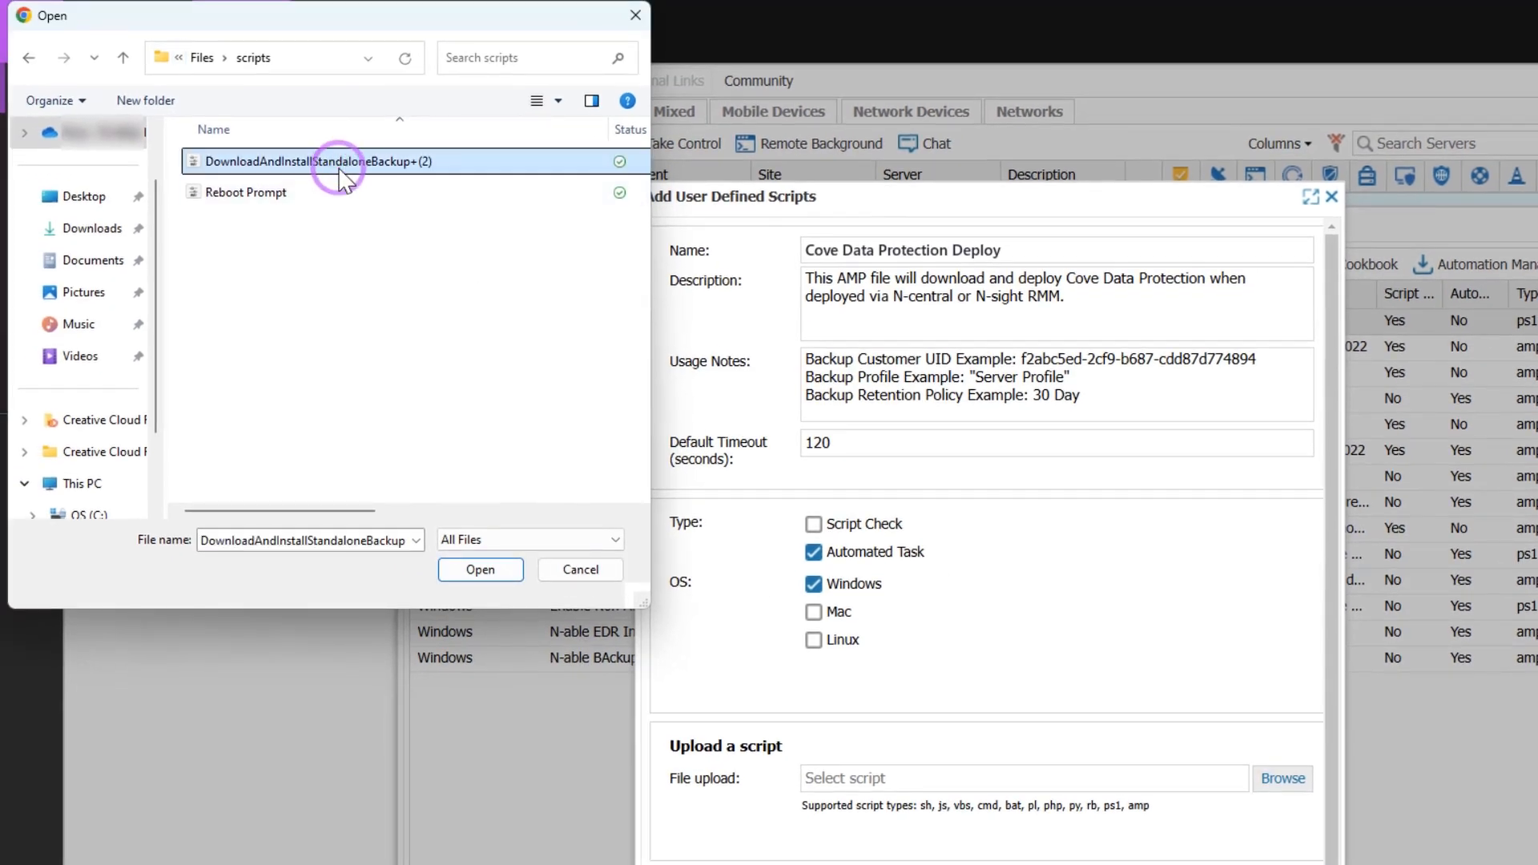
left_click(490, 568)
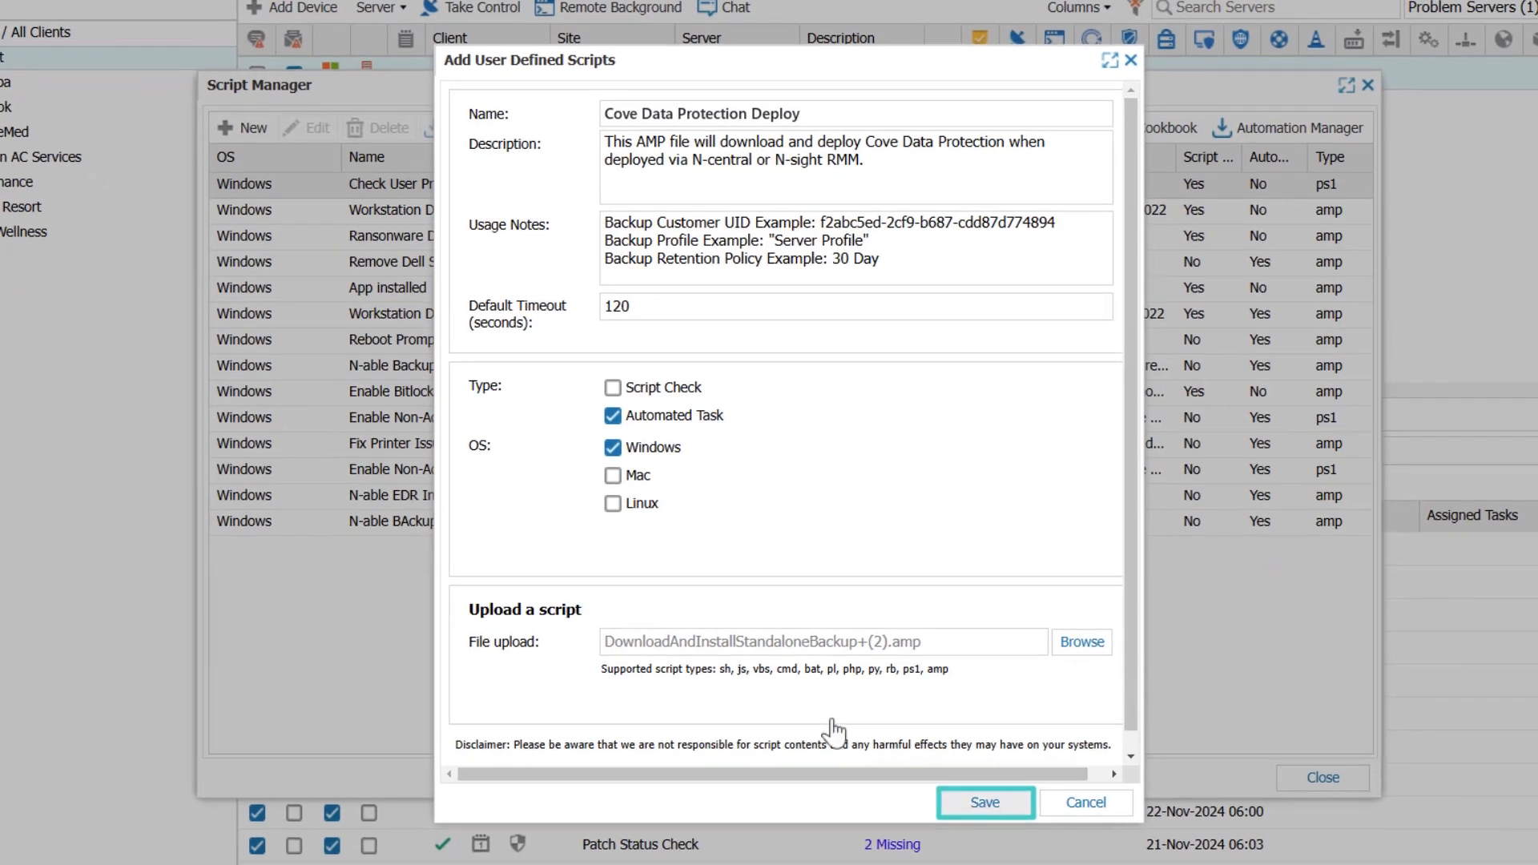
left_click(987, 804)
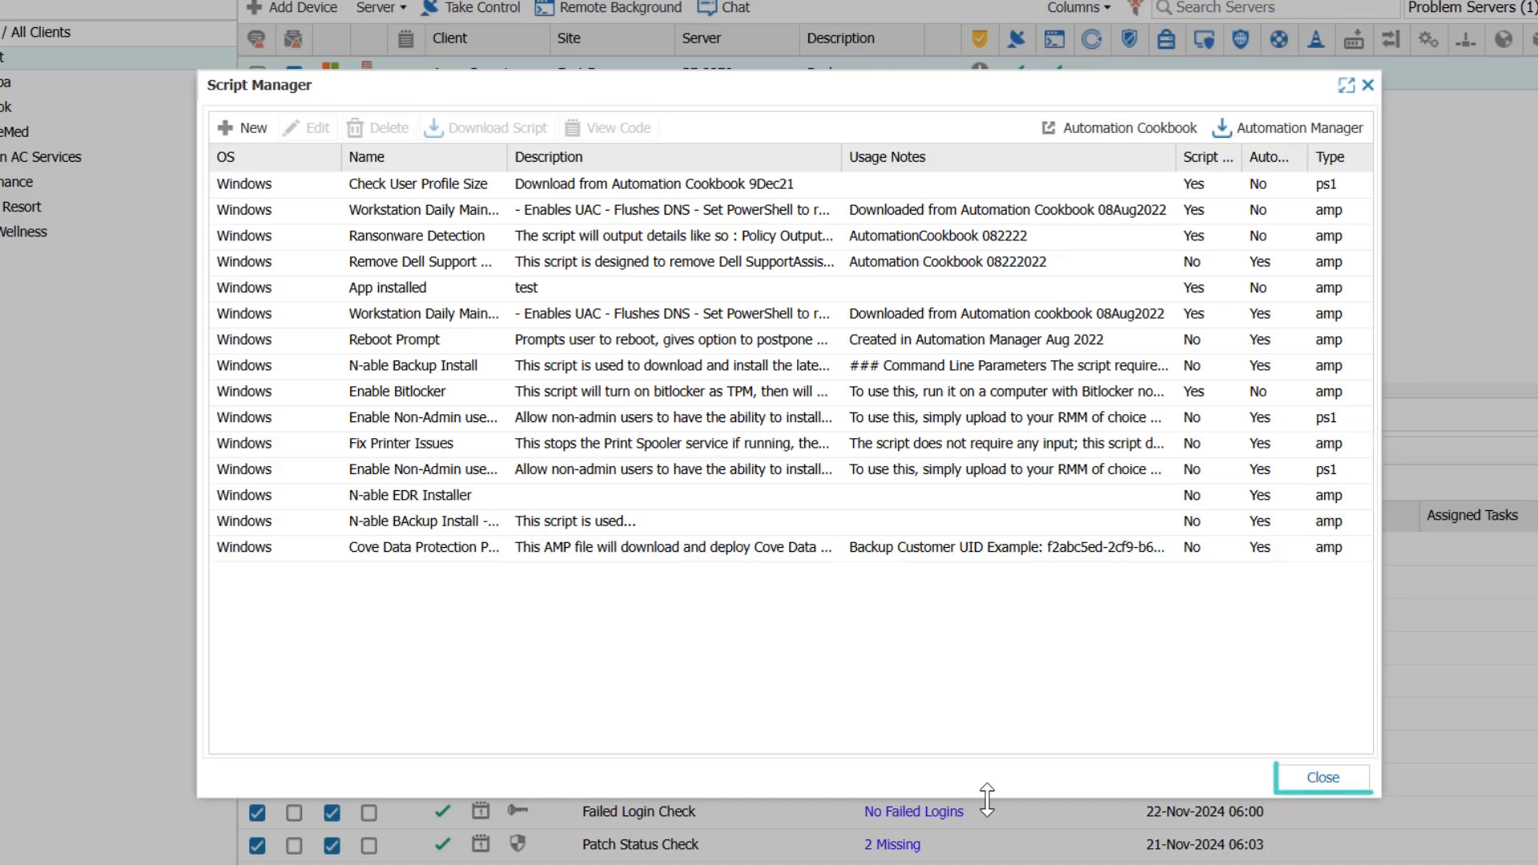
left_click(1323, 778)
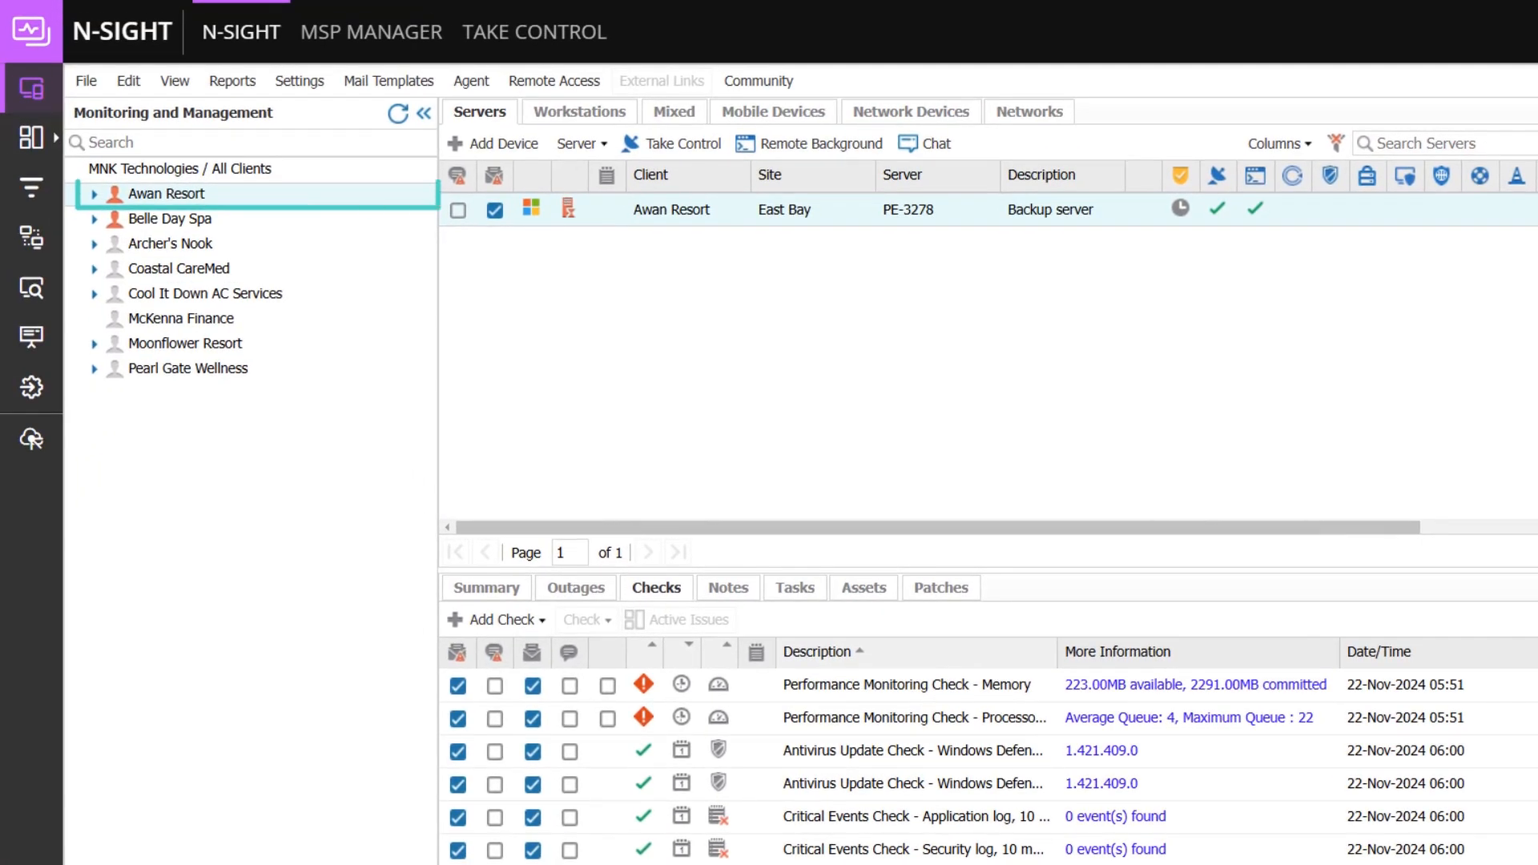
- Start adding an automated task to the Awan Resort client using the Cove Data Protection Deploy script, targeting both servers and workstations
right_click(172, 196)
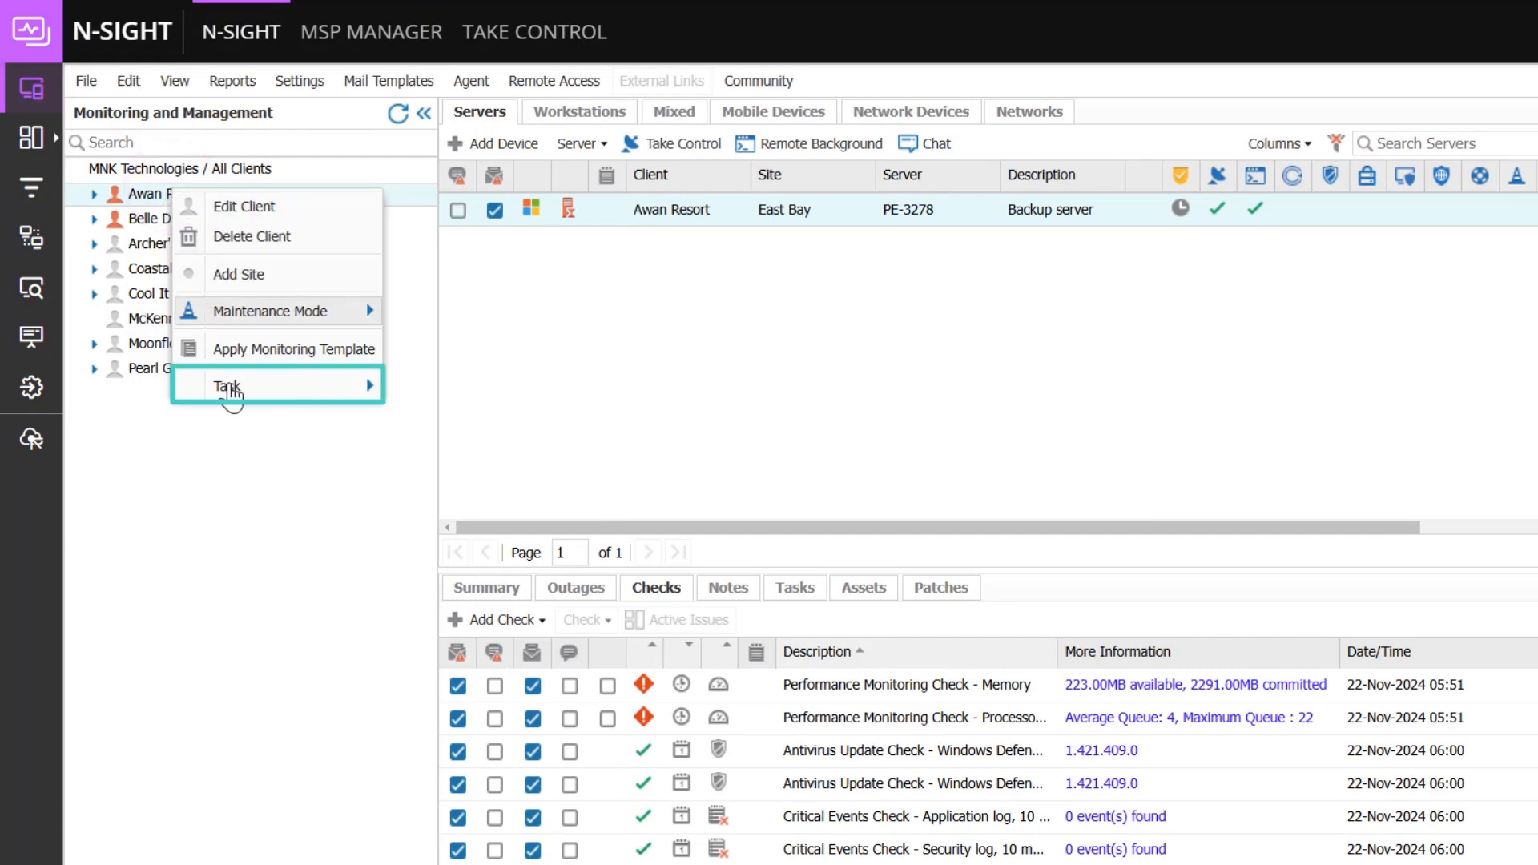
mouse_move(230, 393)
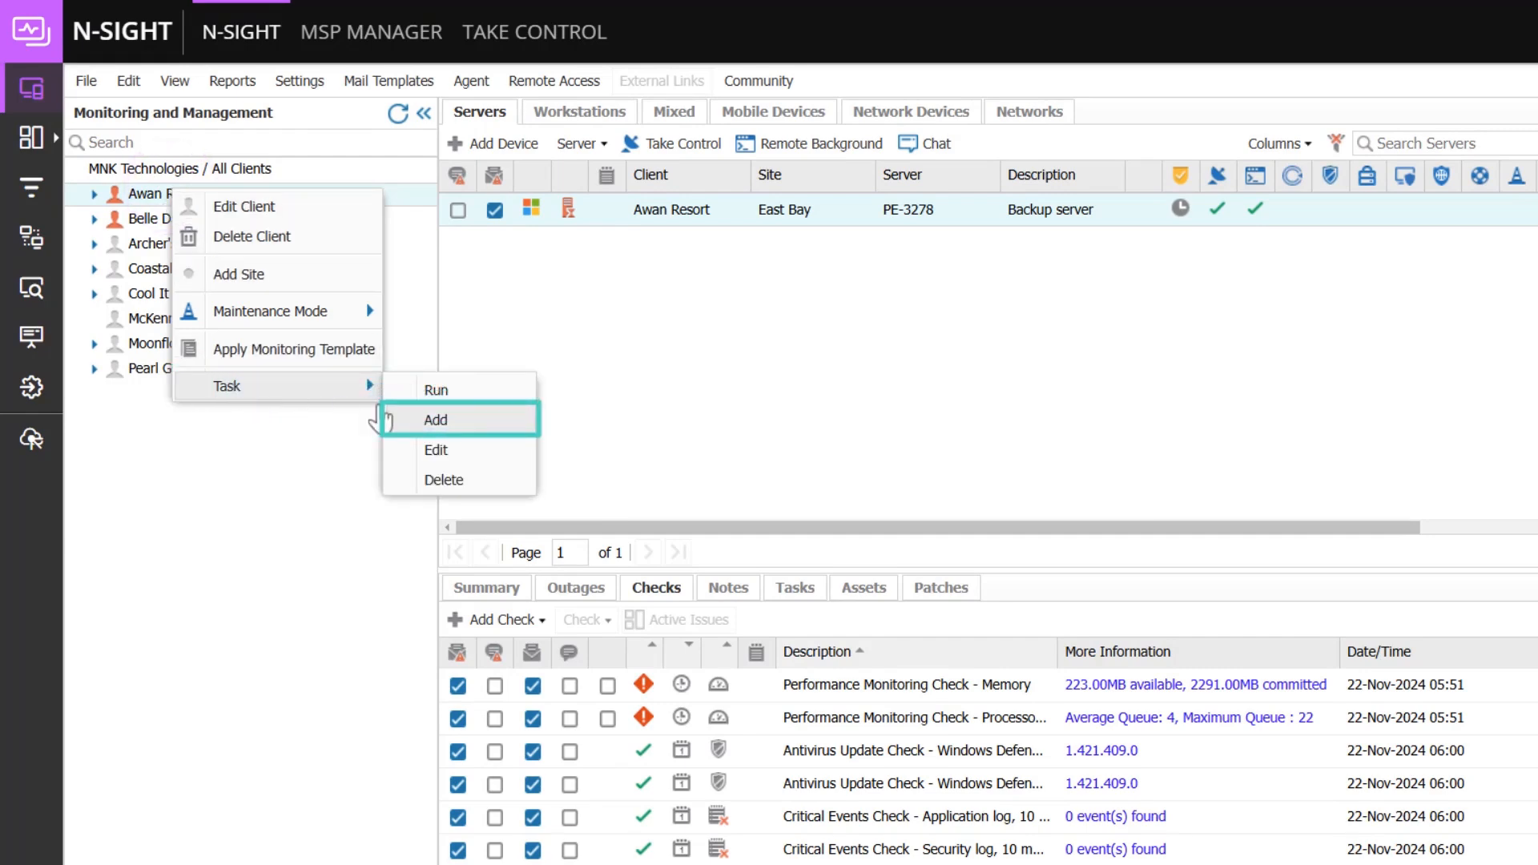
left_click(490, 419)
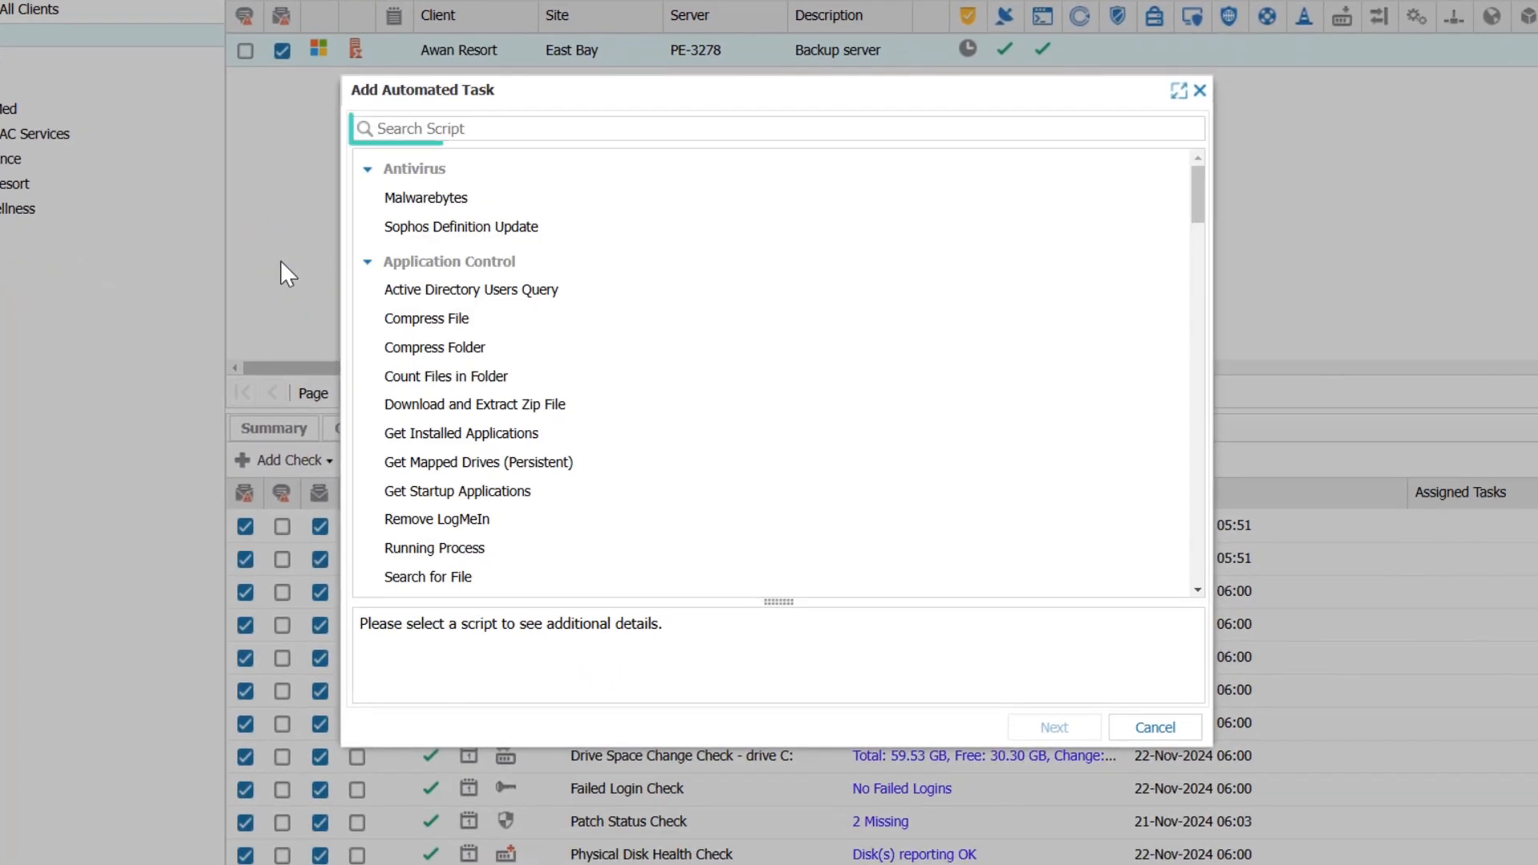
left_click(567, 179)
type("Cove")
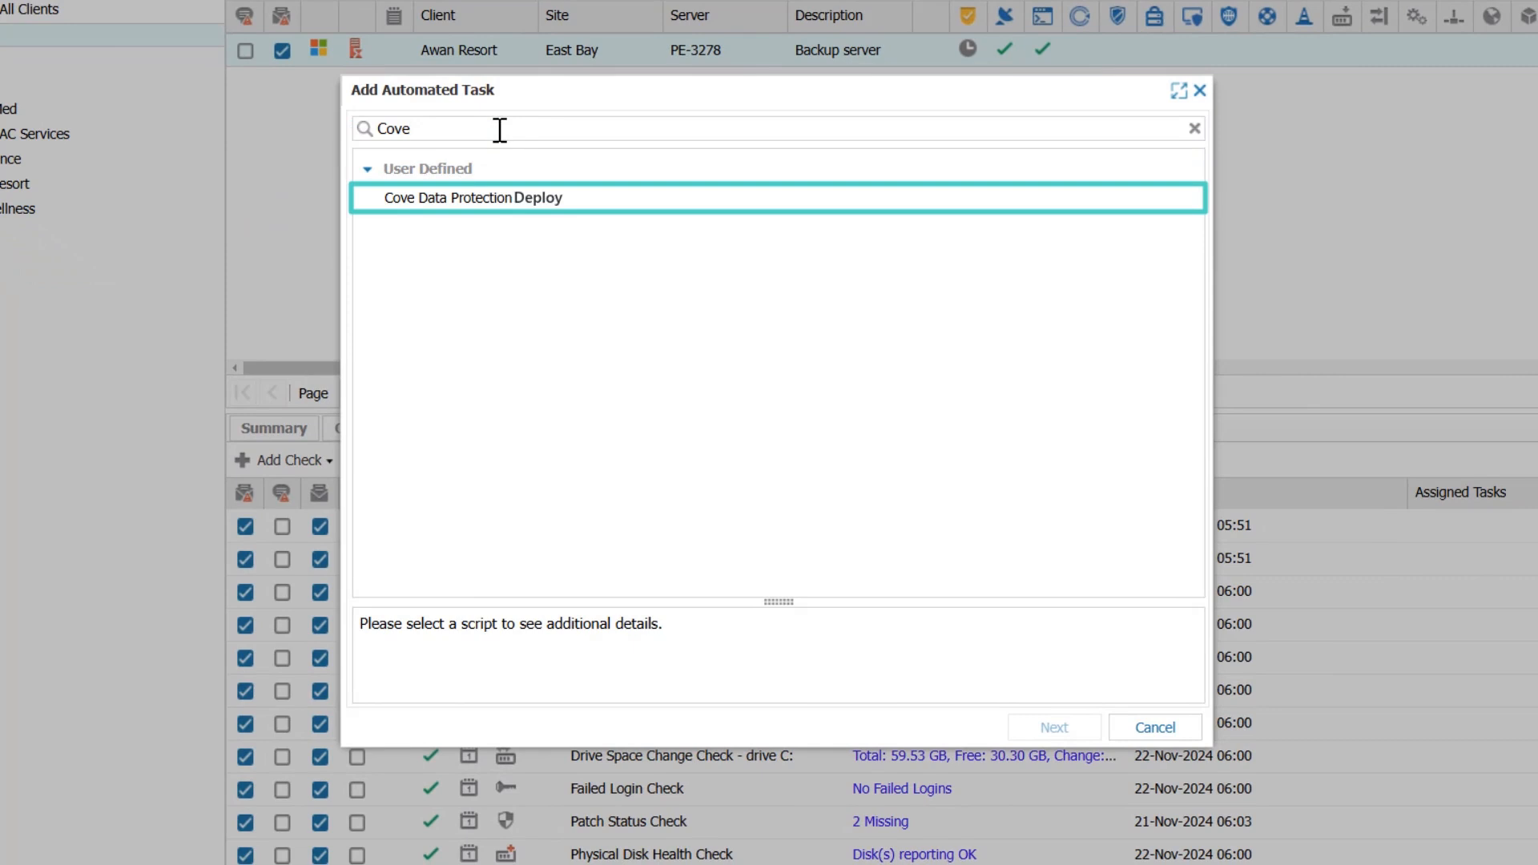
left_click(482, 198)
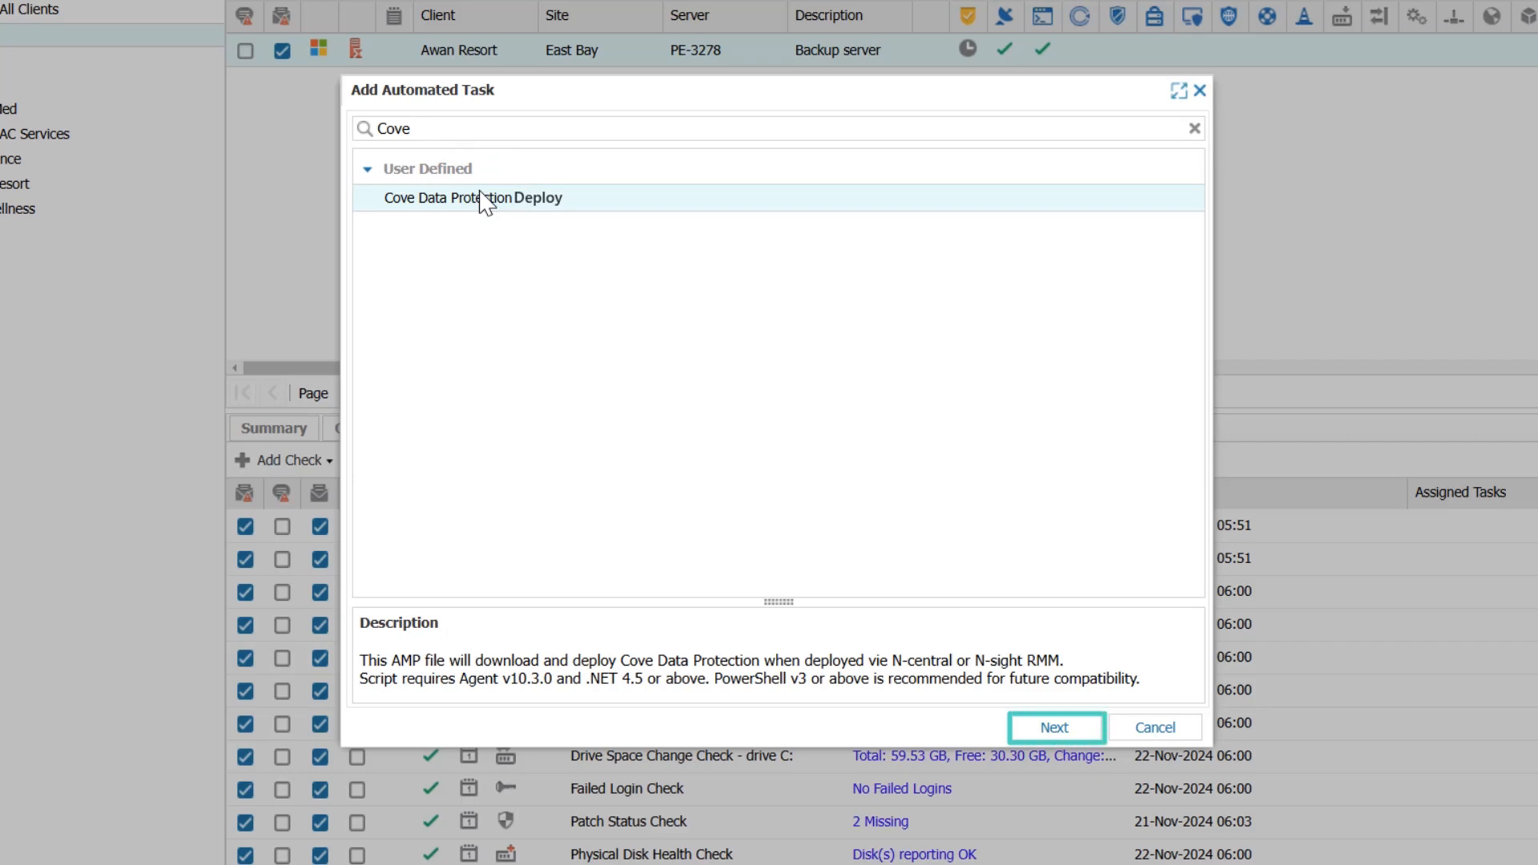
left_click(1035, 726)
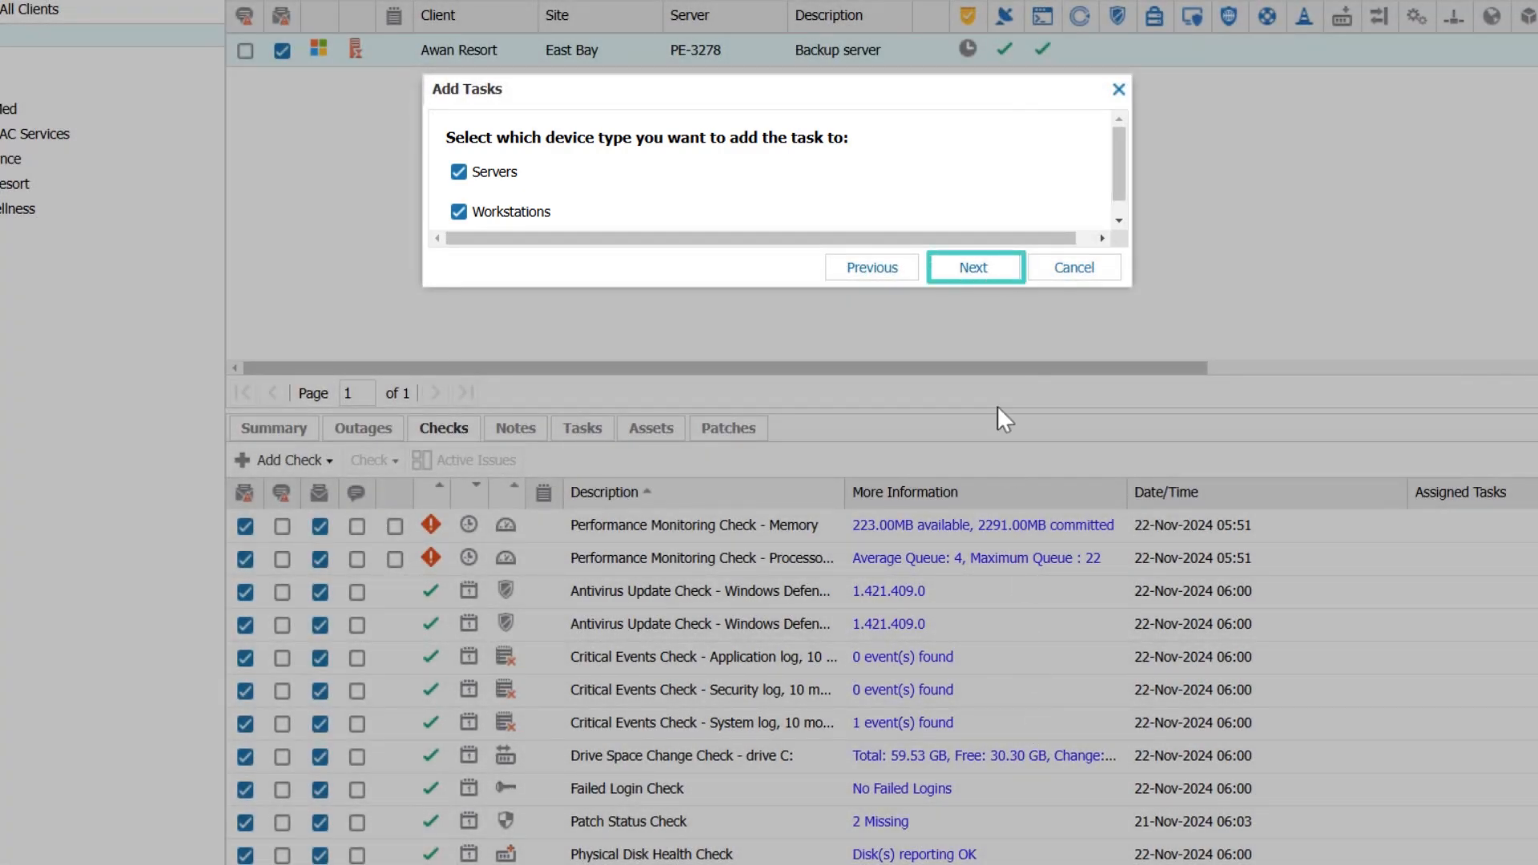
left_click(980, 269)
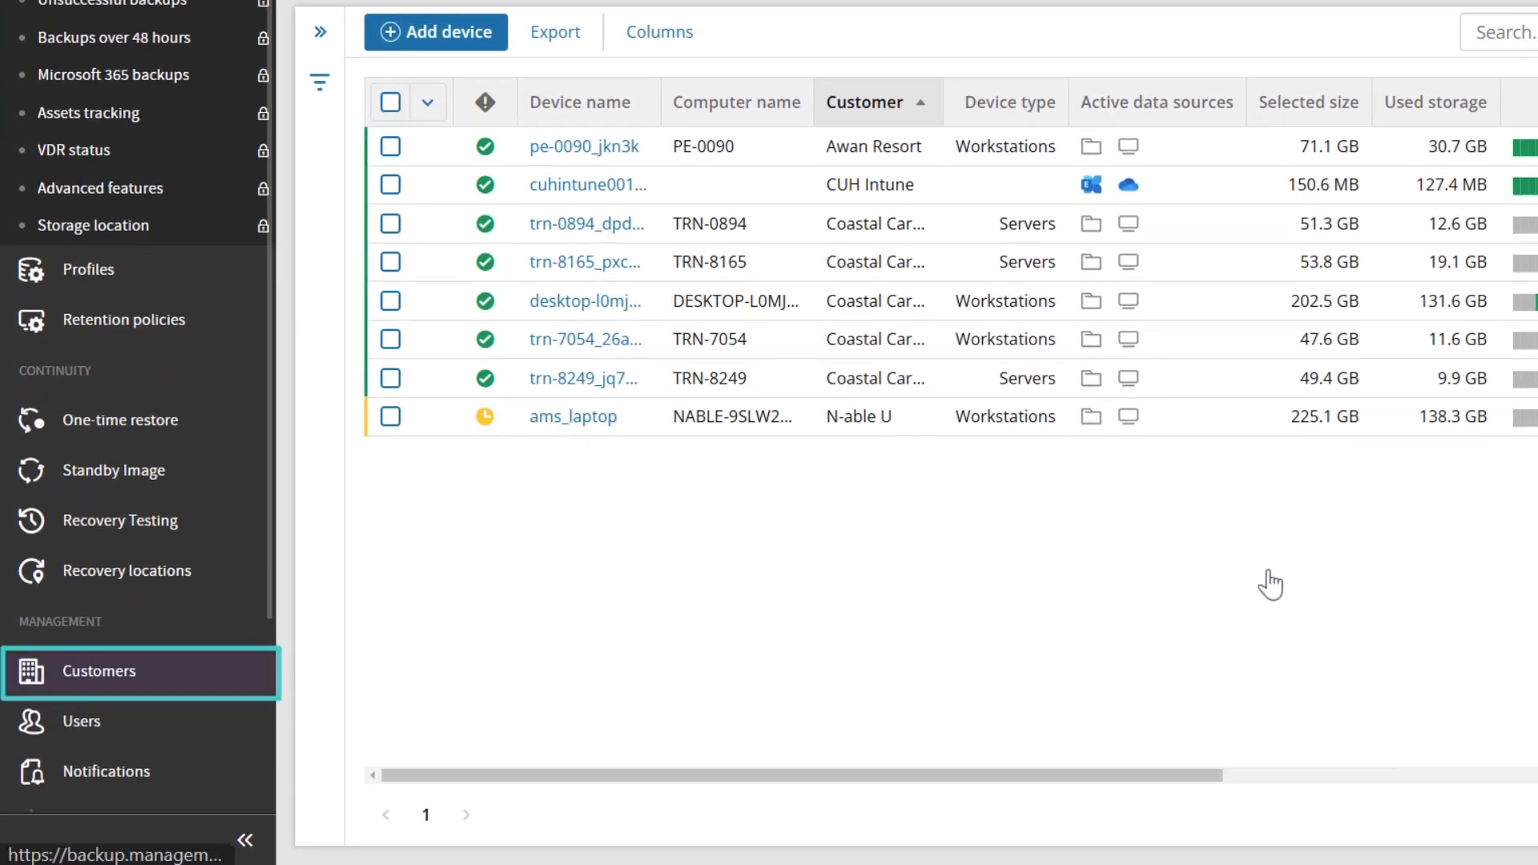
- In the Cove backup management console, search the customers for "Awan" and copy Awan Resort's customer UID
left_click(56, 670)
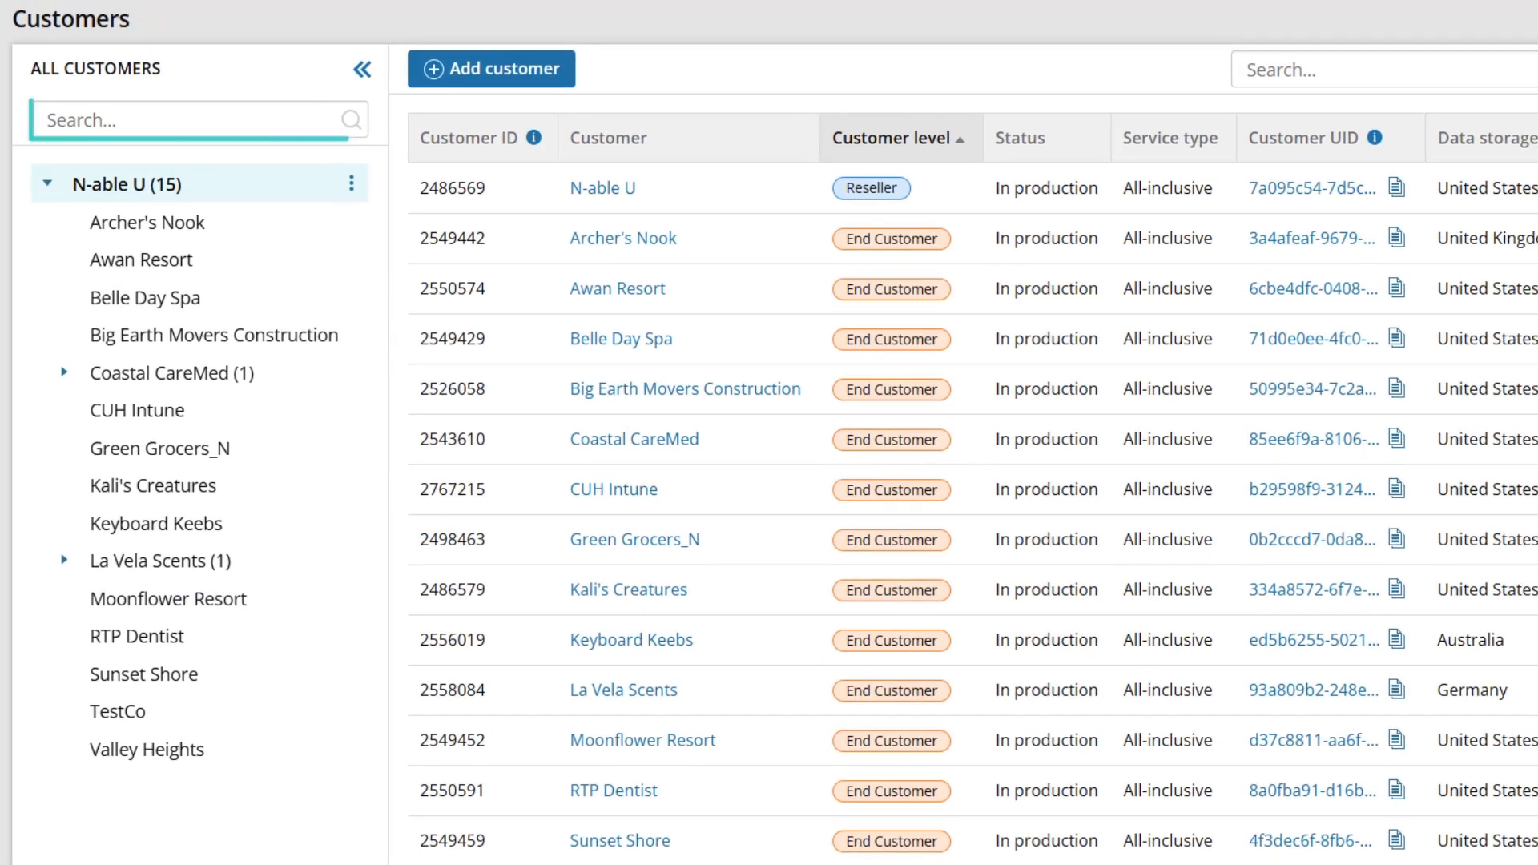
left_click(167, 117)
type("Awan")
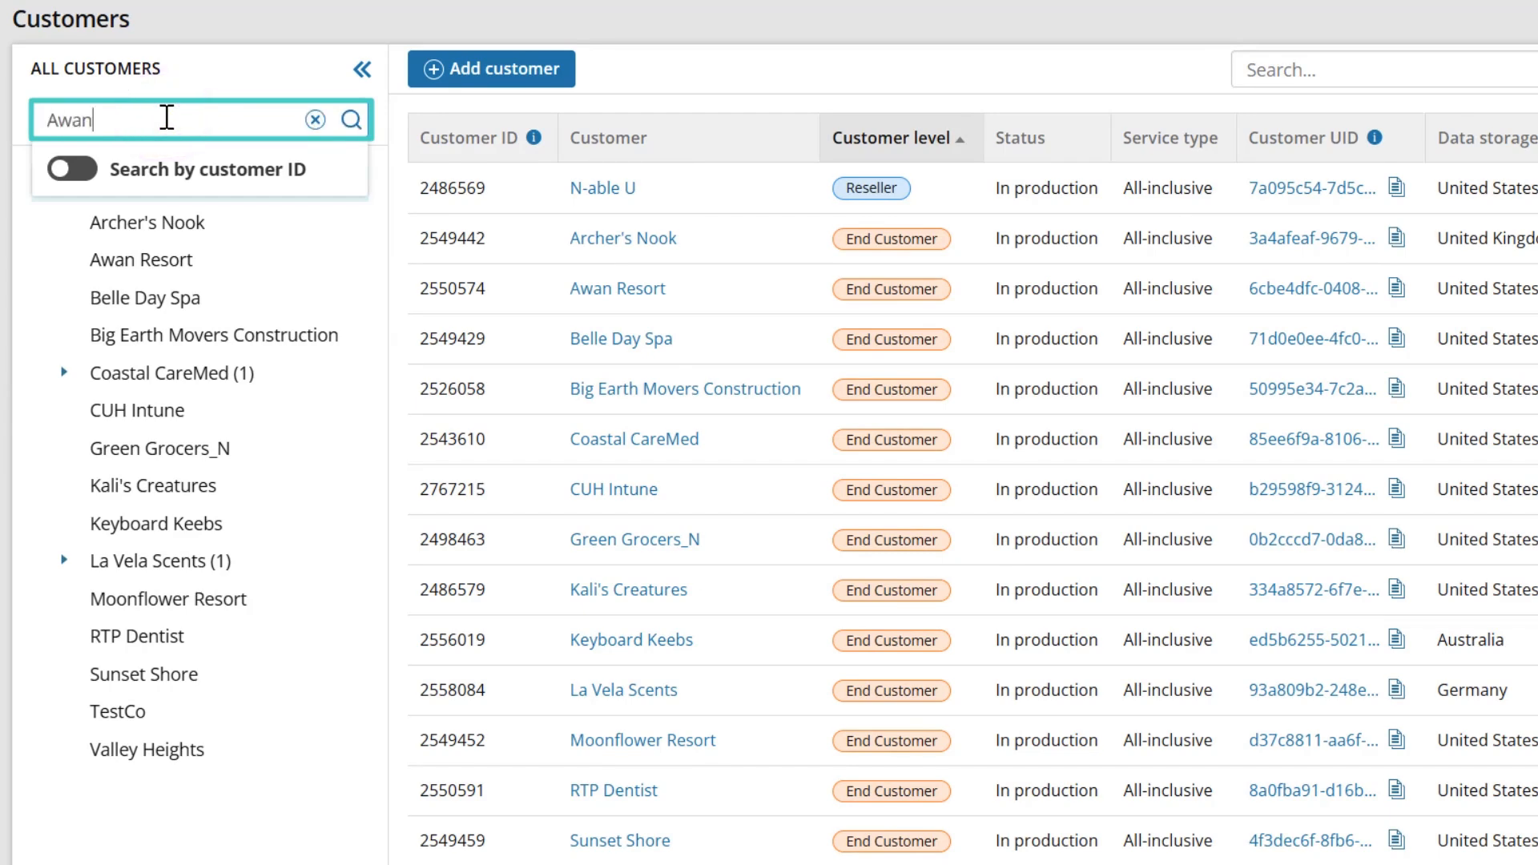
key("Return")
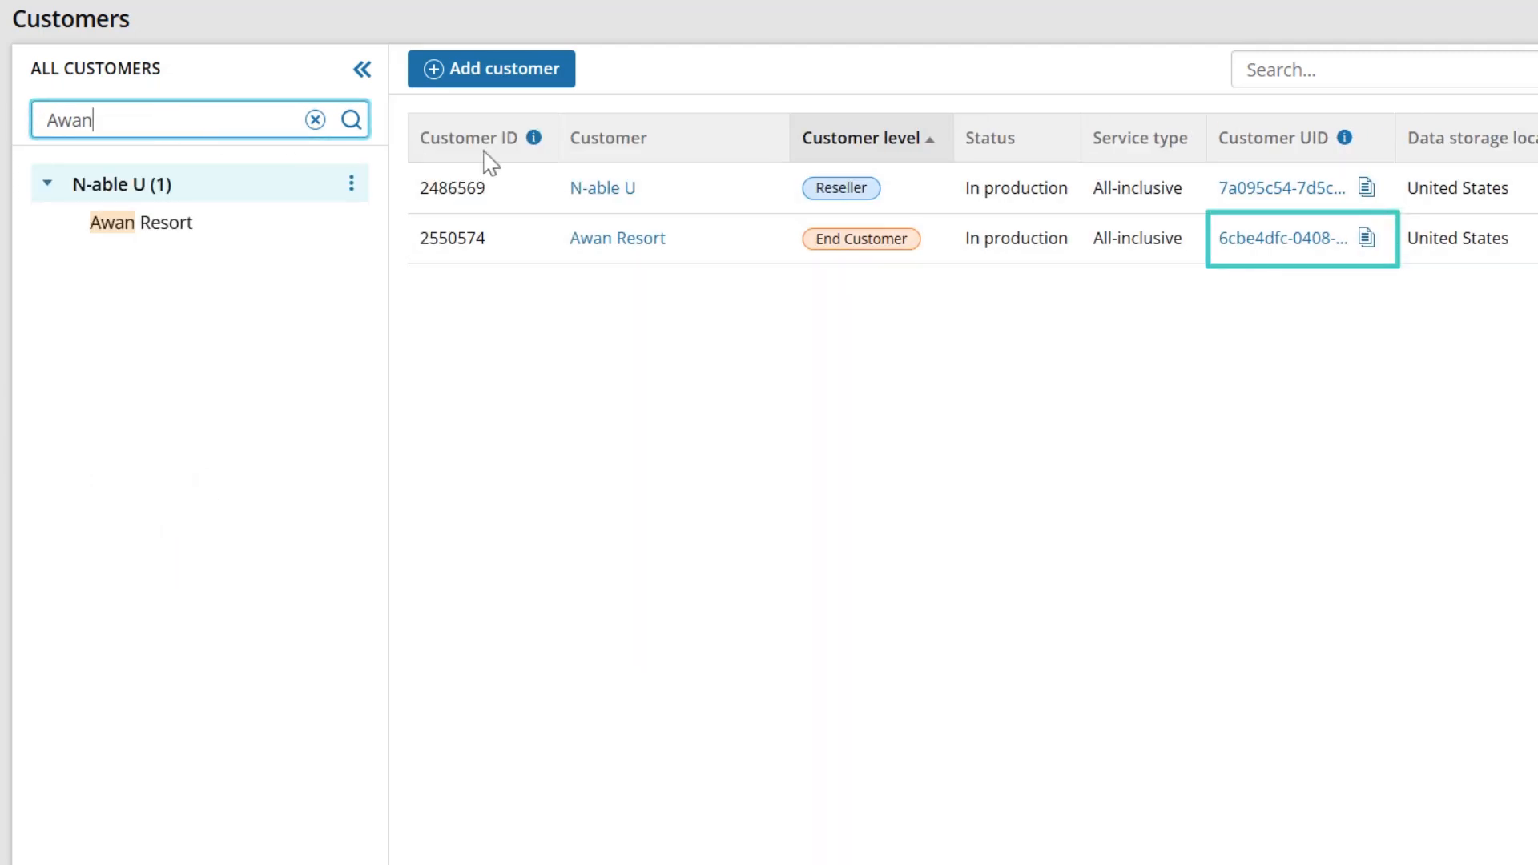
left_click(1369, 248)
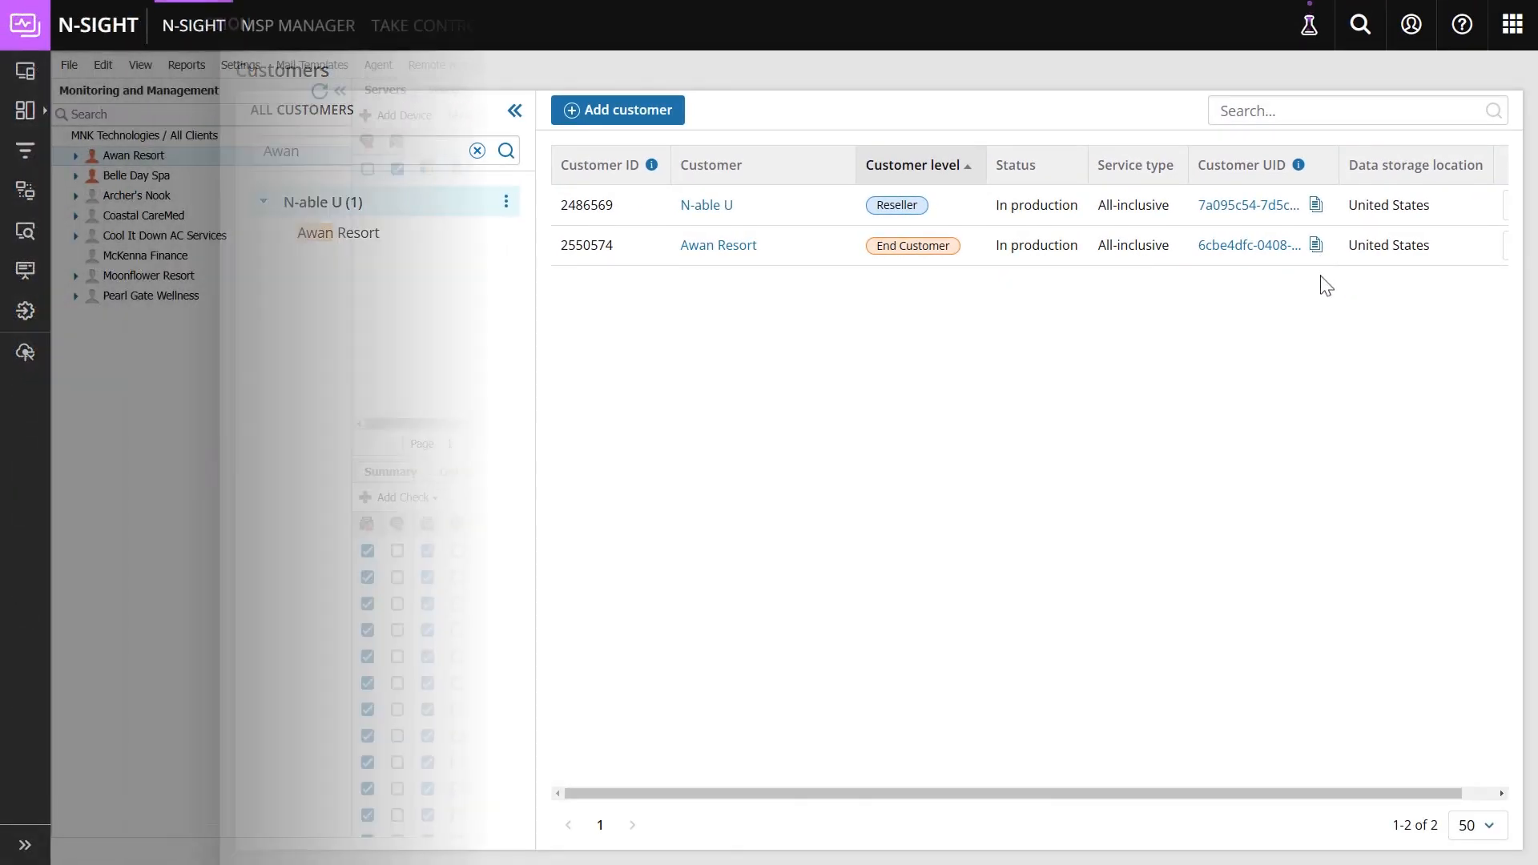
- Back in N-sight, name the task "Cove Data Protection Deploy" and enter the copied Cove customer UID
type("Cove Data Protection Deploy")
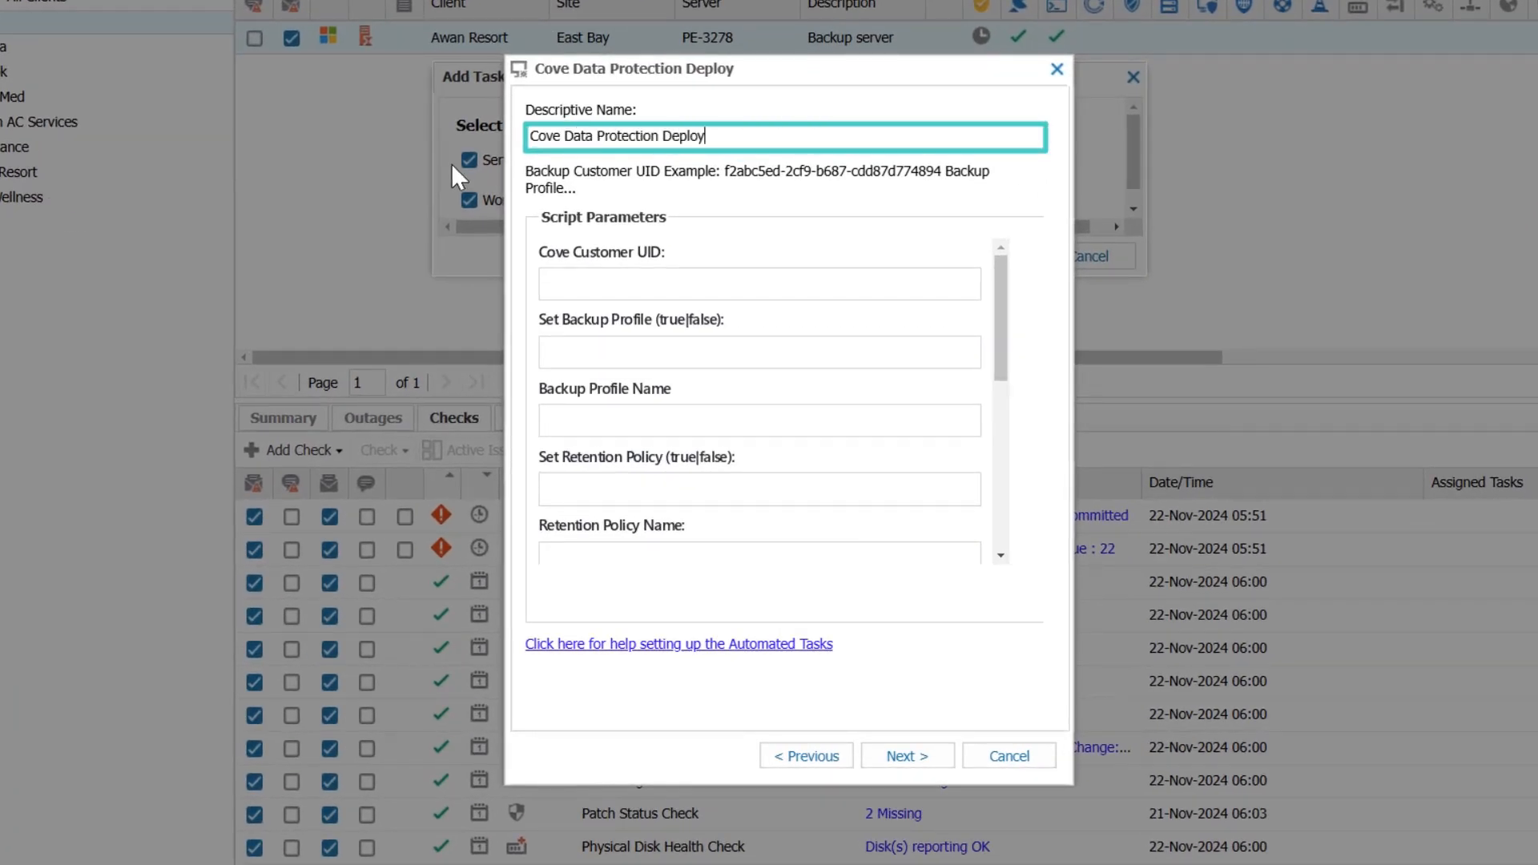
key("Tab")
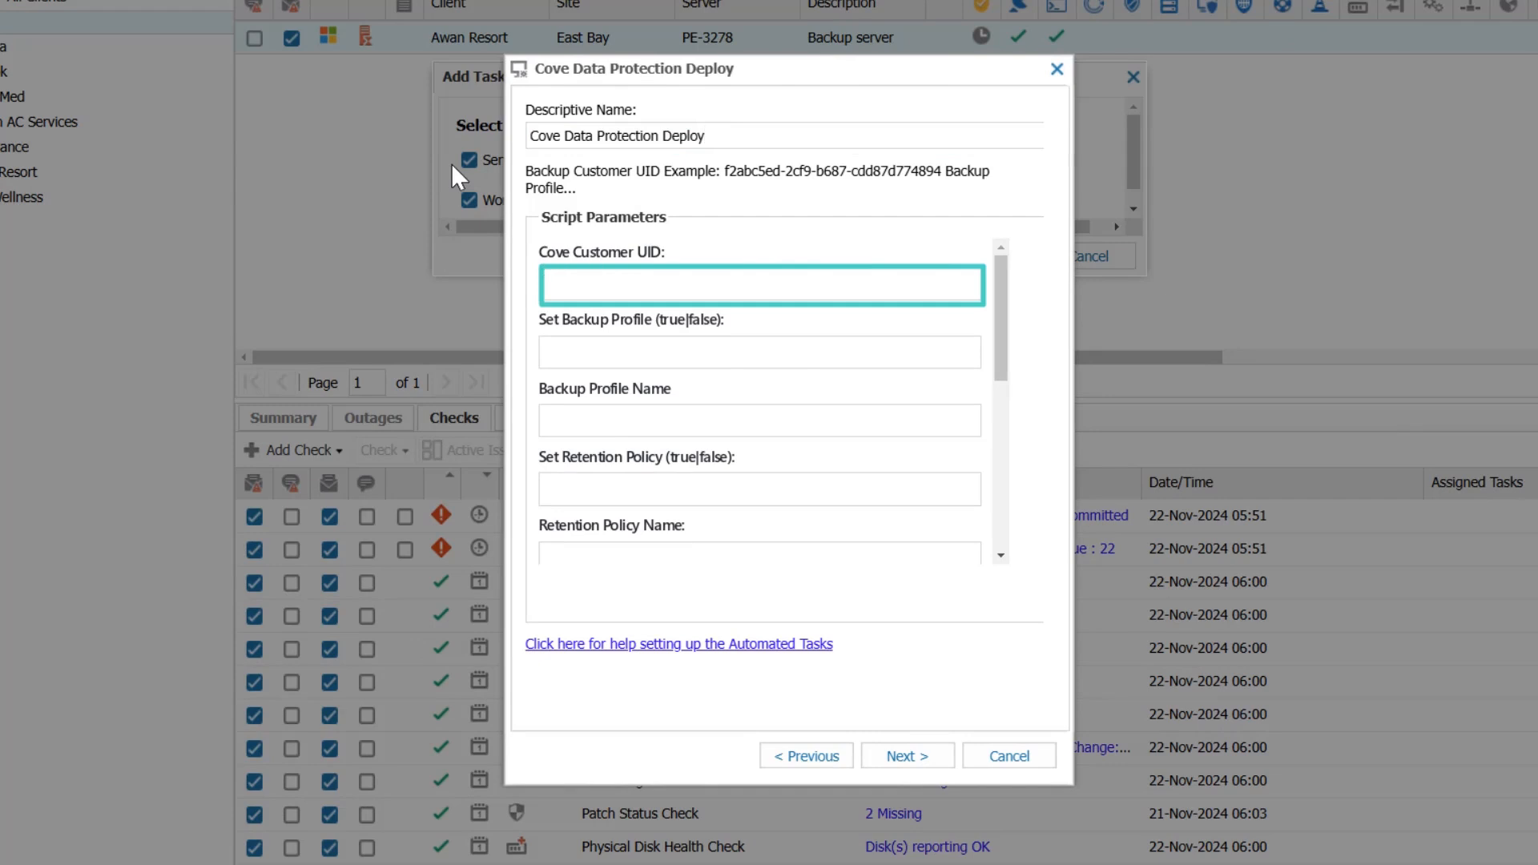
key("ctrl+v")
key("Tab")
key("Tab")
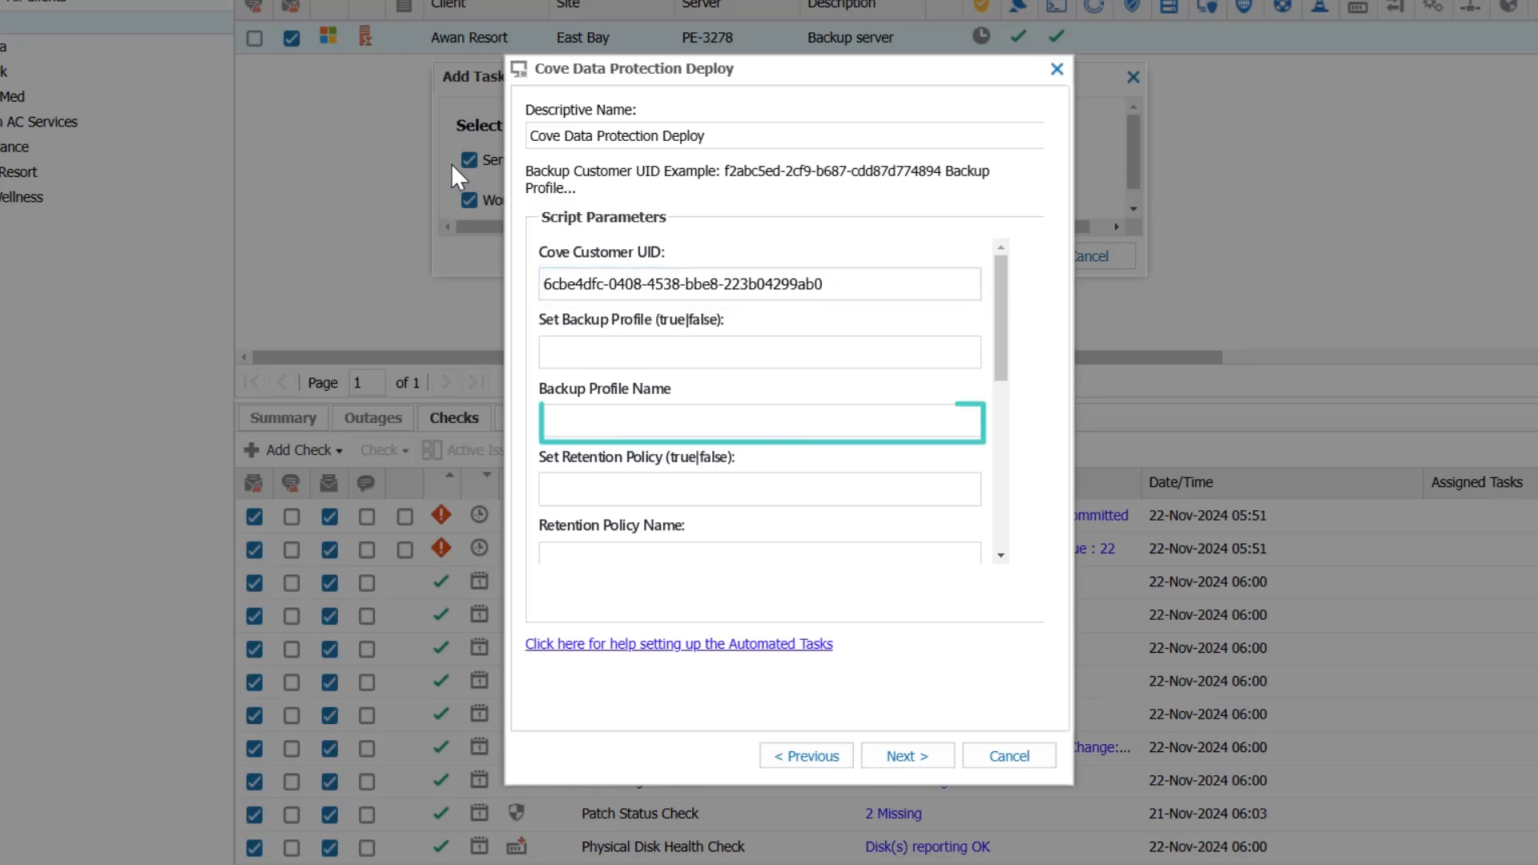
- Set the backup profile option to true with profile "12 Hour RPO", and the retention policy option to true with policy "30 days"
key("shift+Tab")
type("true")
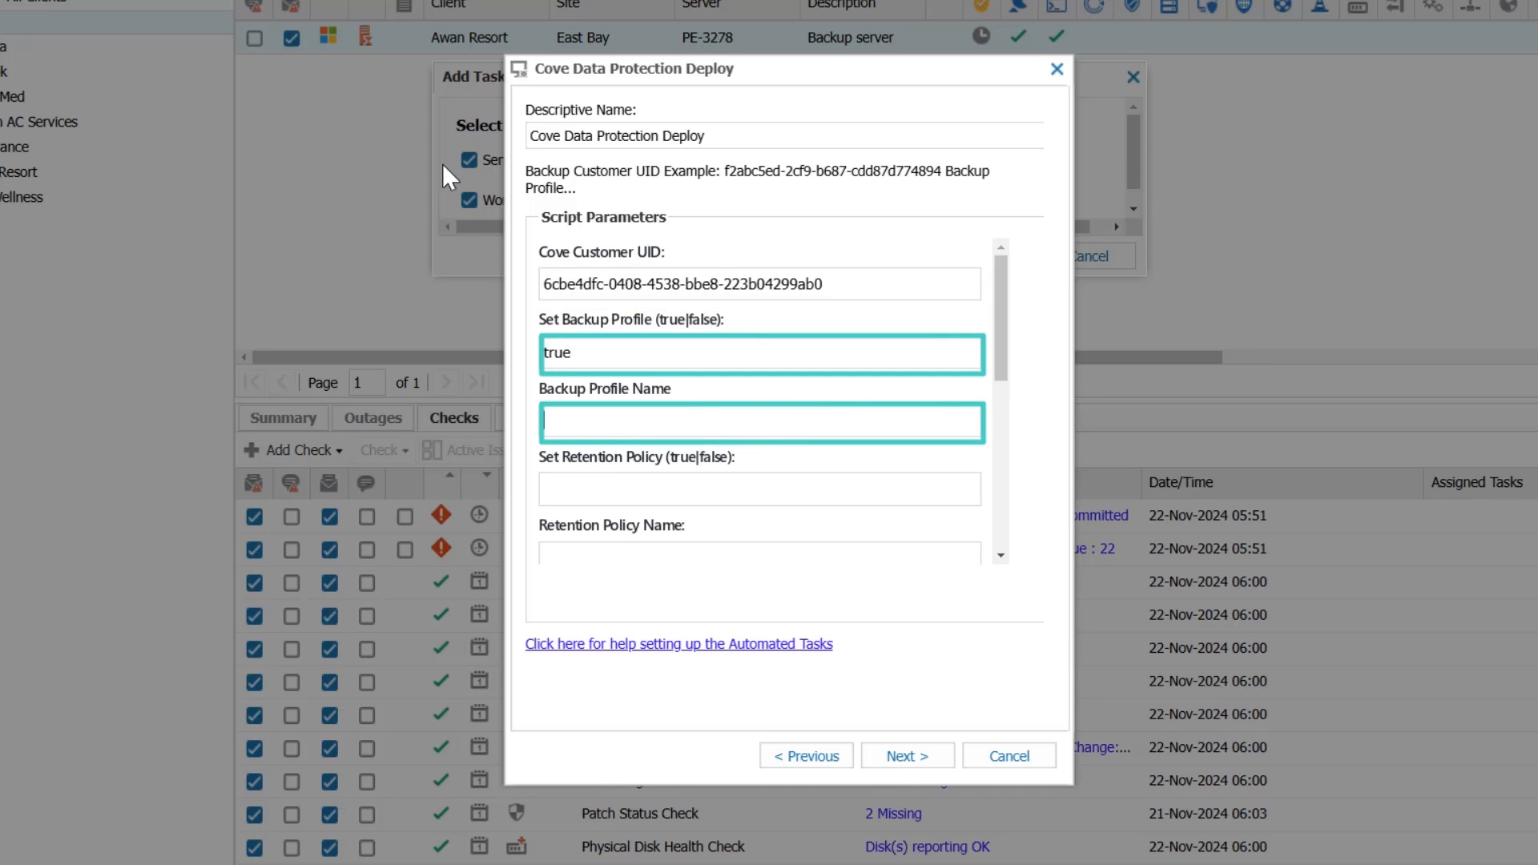
type("12 Hour RPO")
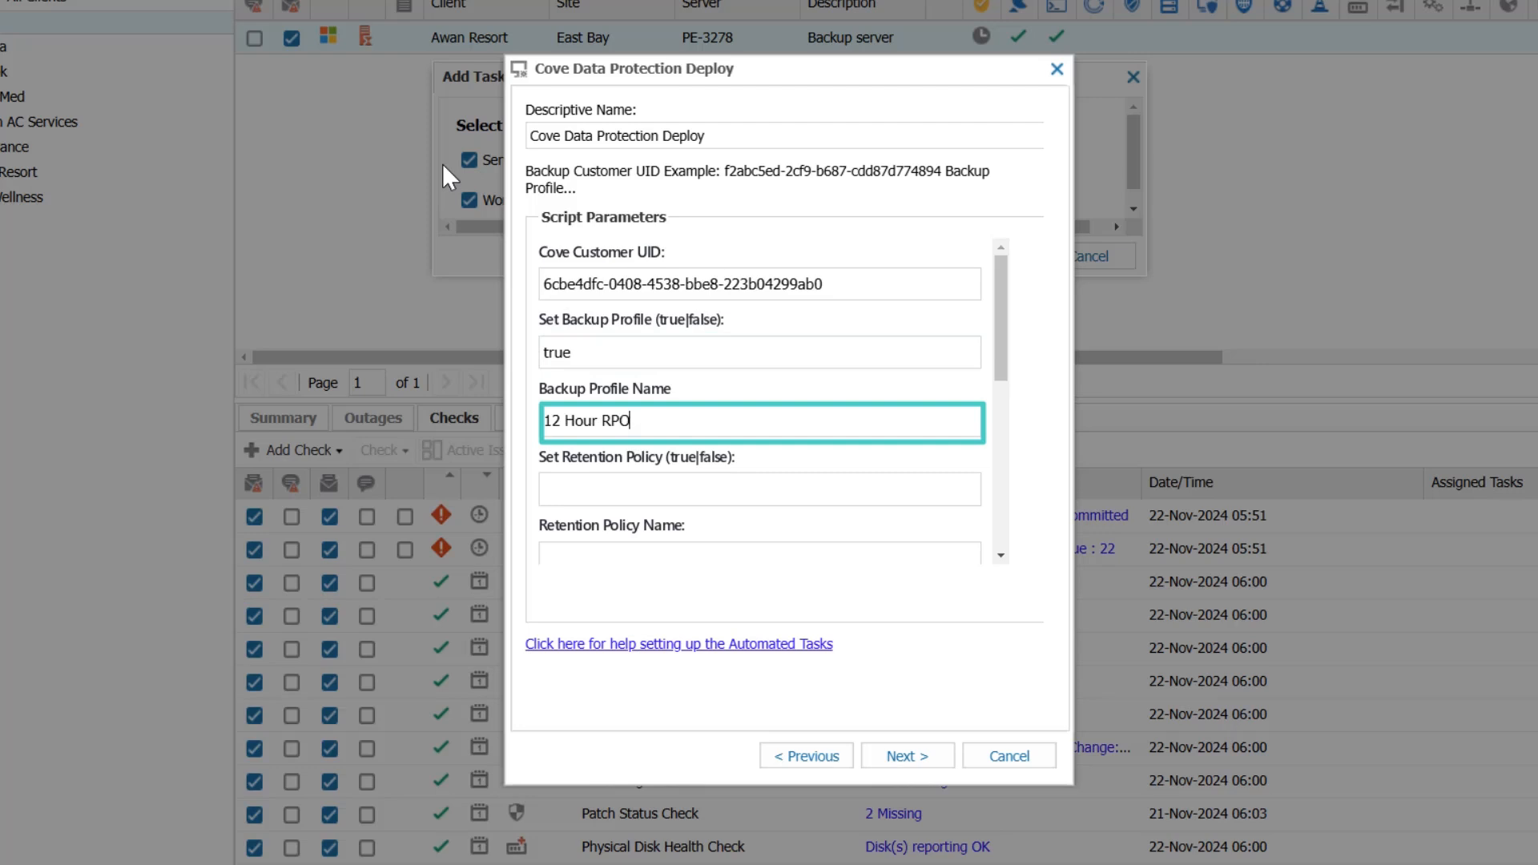
type("true")
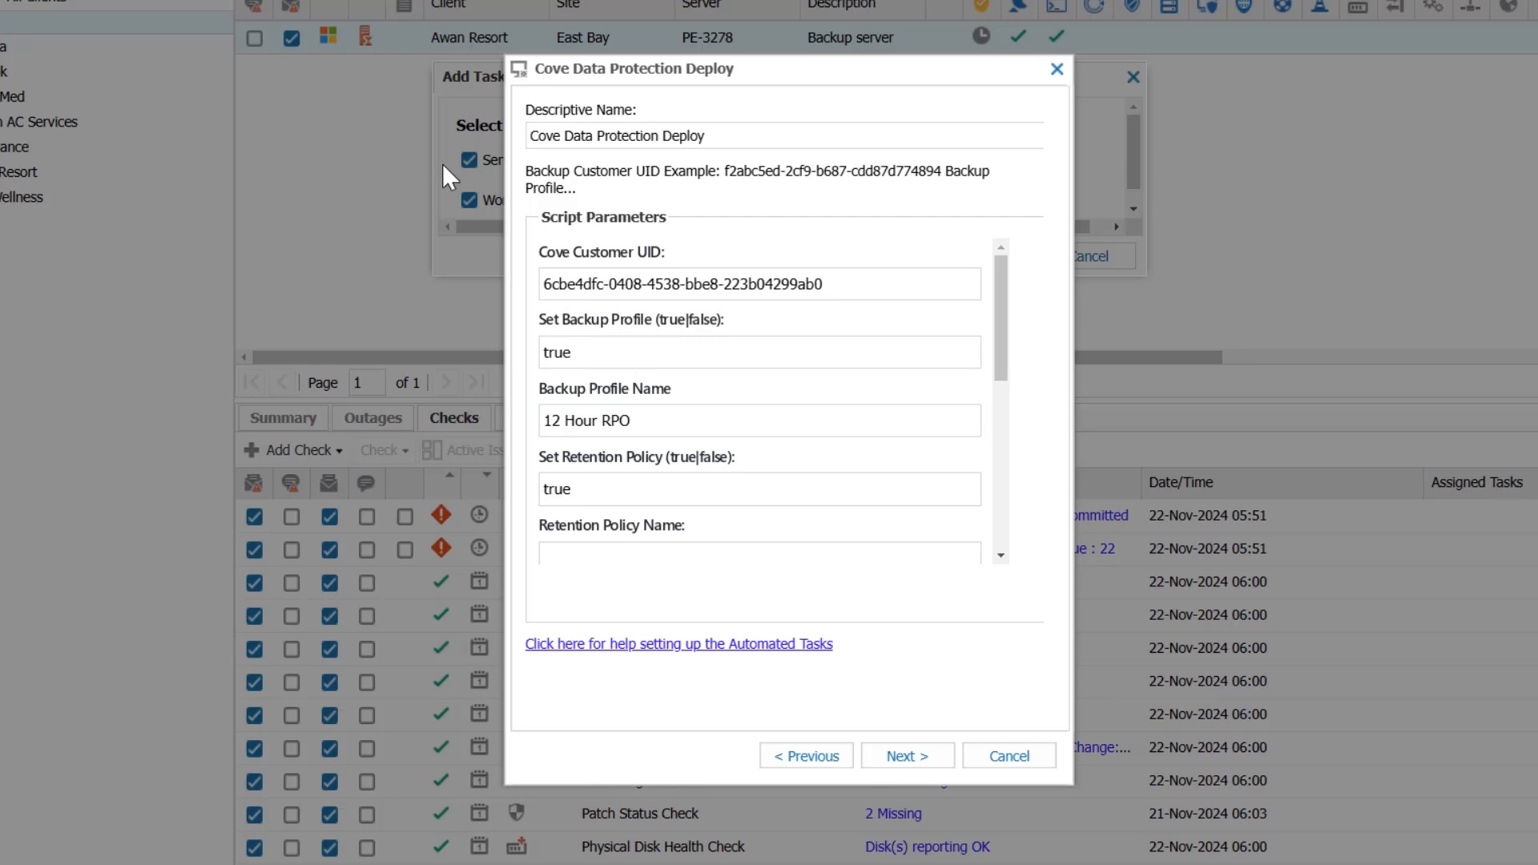
key("Tab")
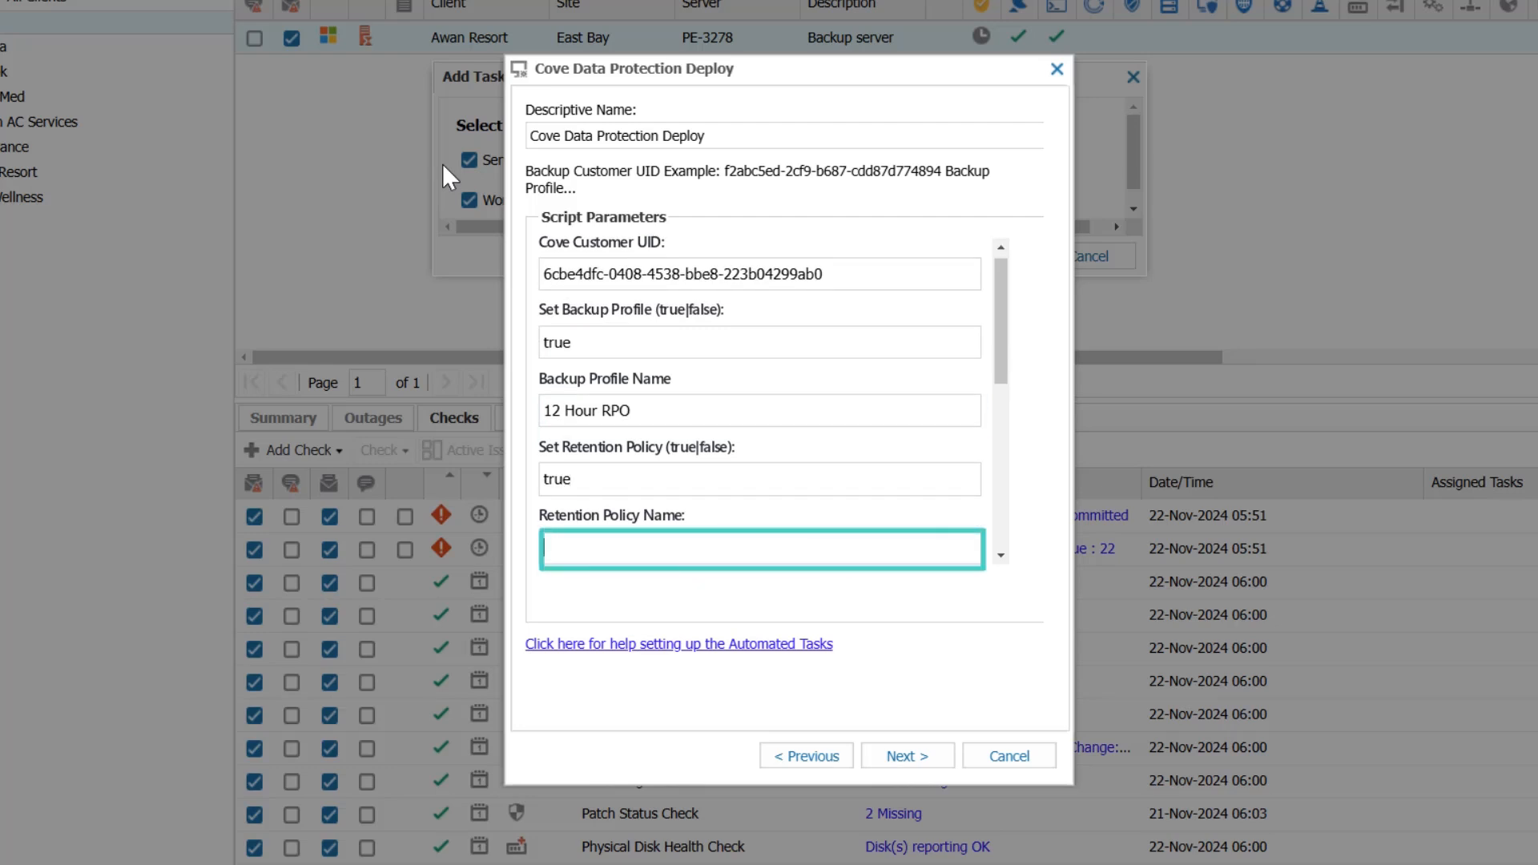
type("30 days")
key("Tab")
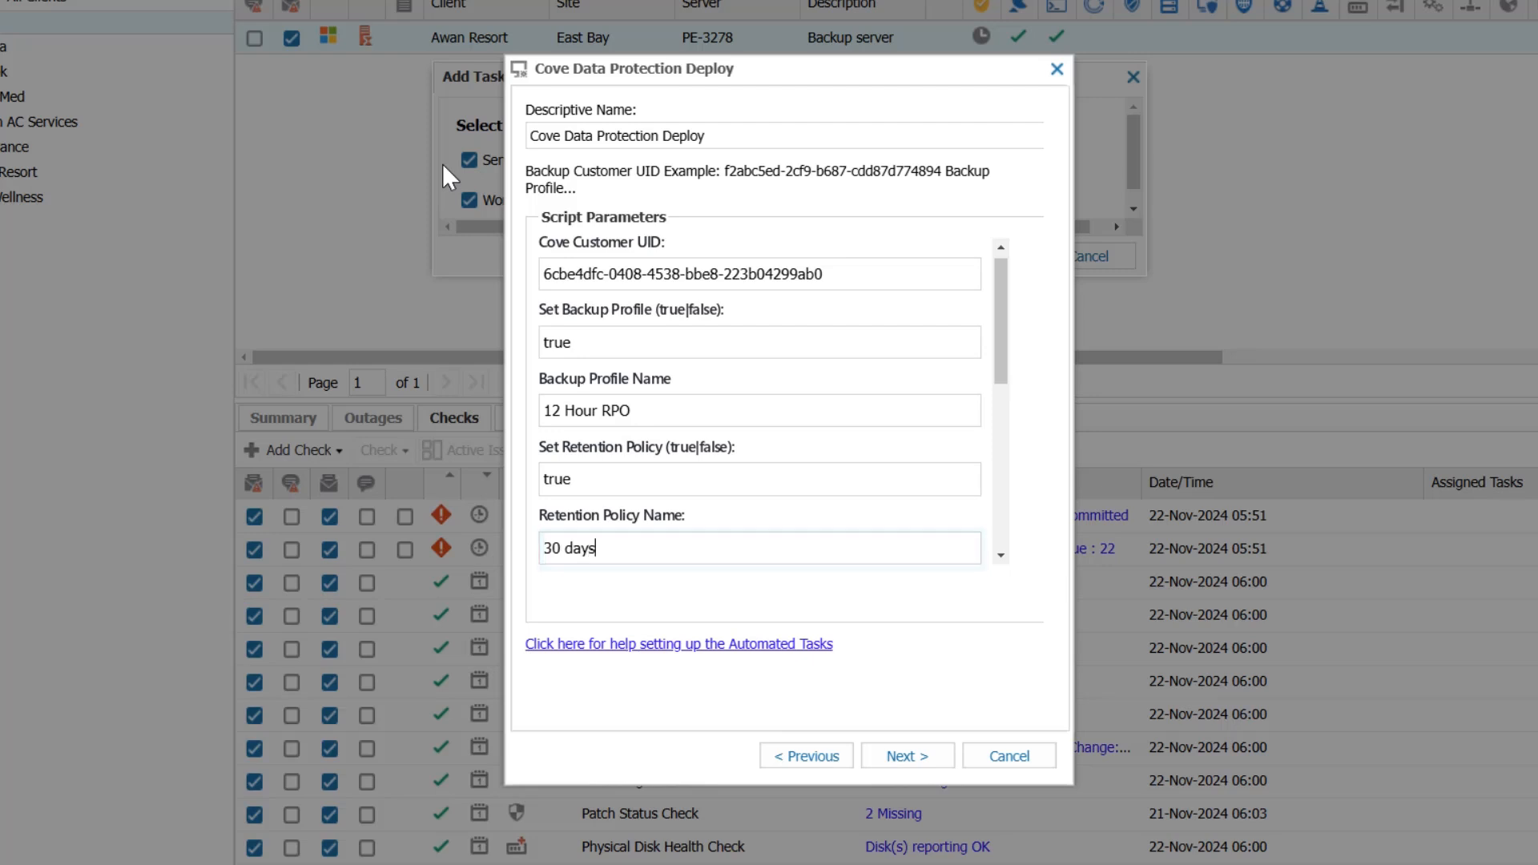
left_click(905, 757)
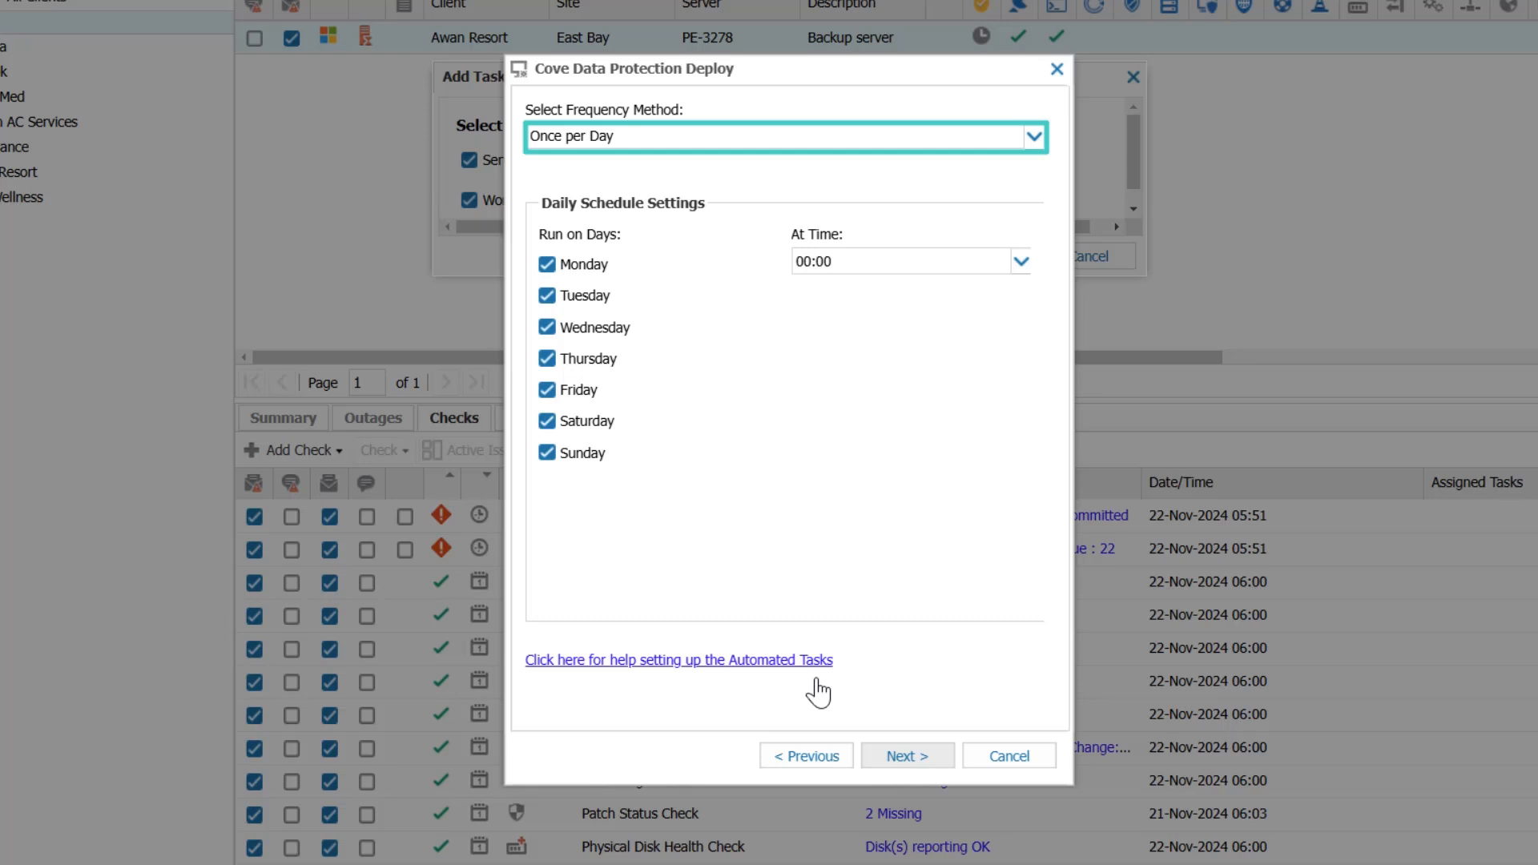
- Set the task's frequency method to Manual and continue to the execution options
left_click(692, 139)
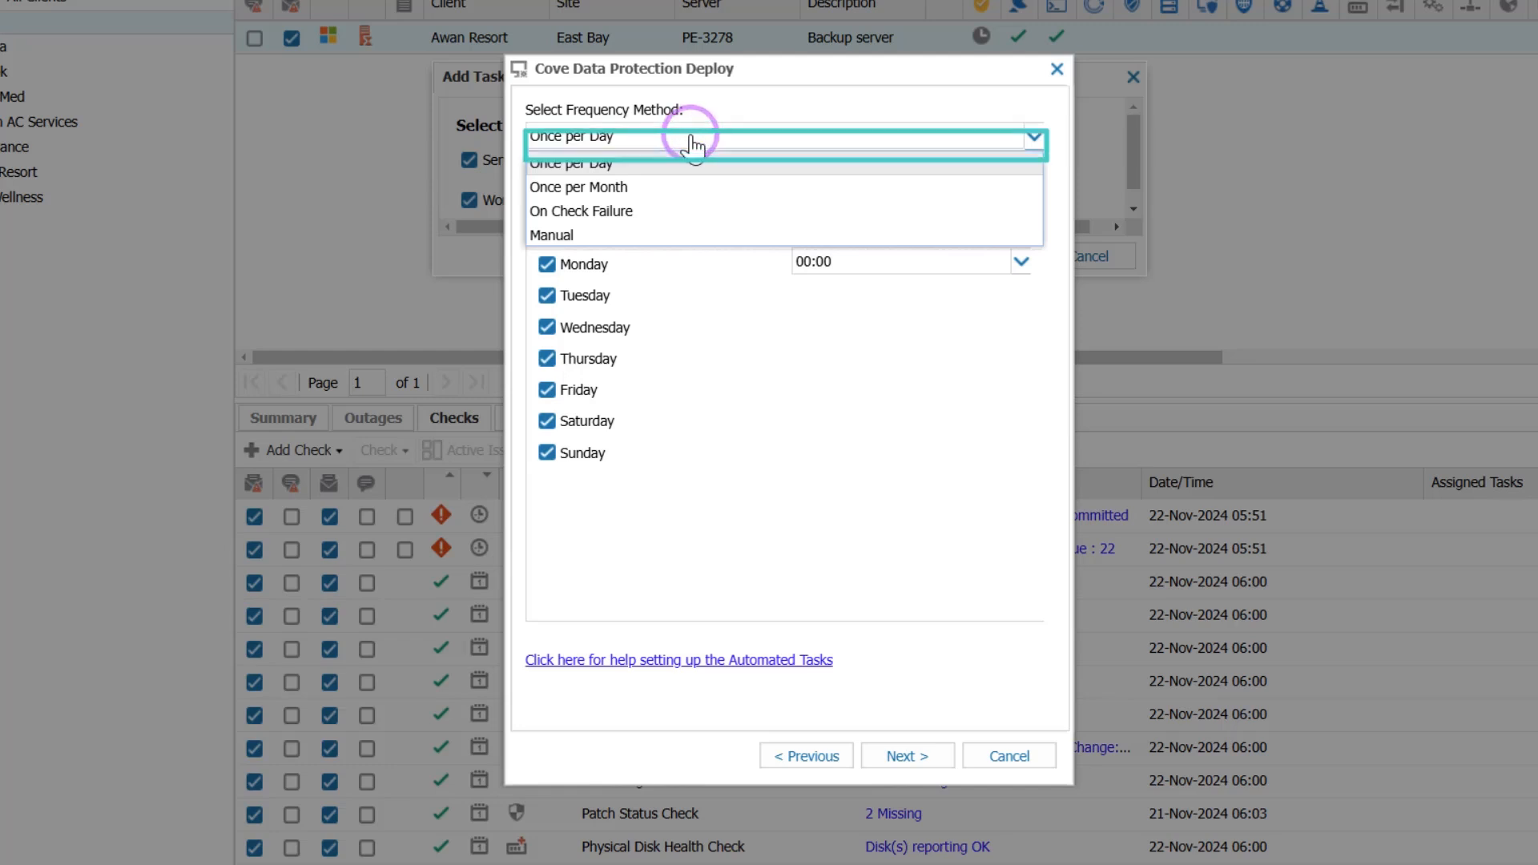
left_click(587, 238)
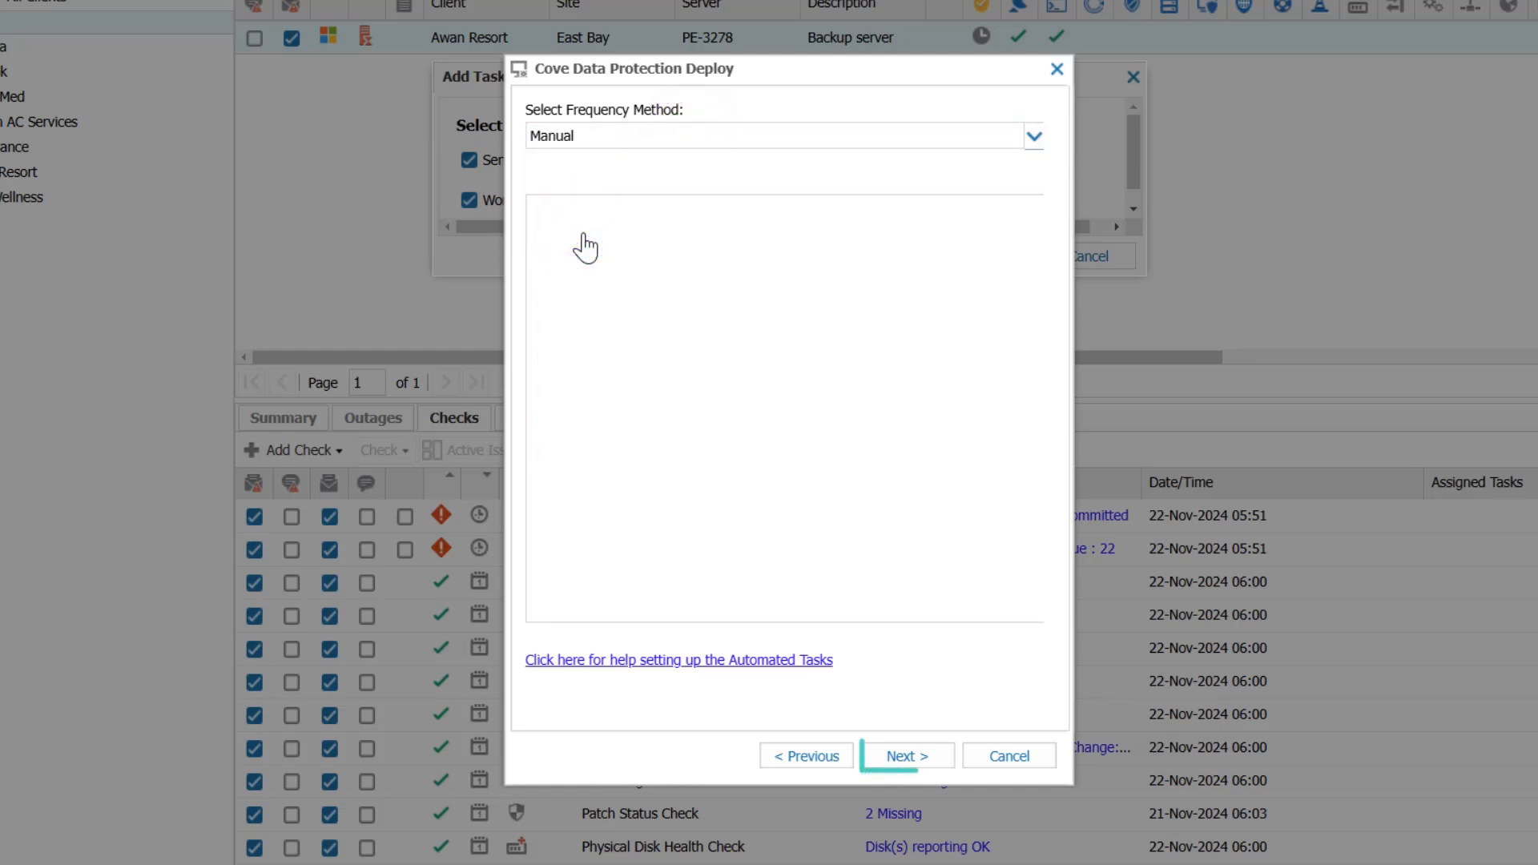
left_click(898, 759)
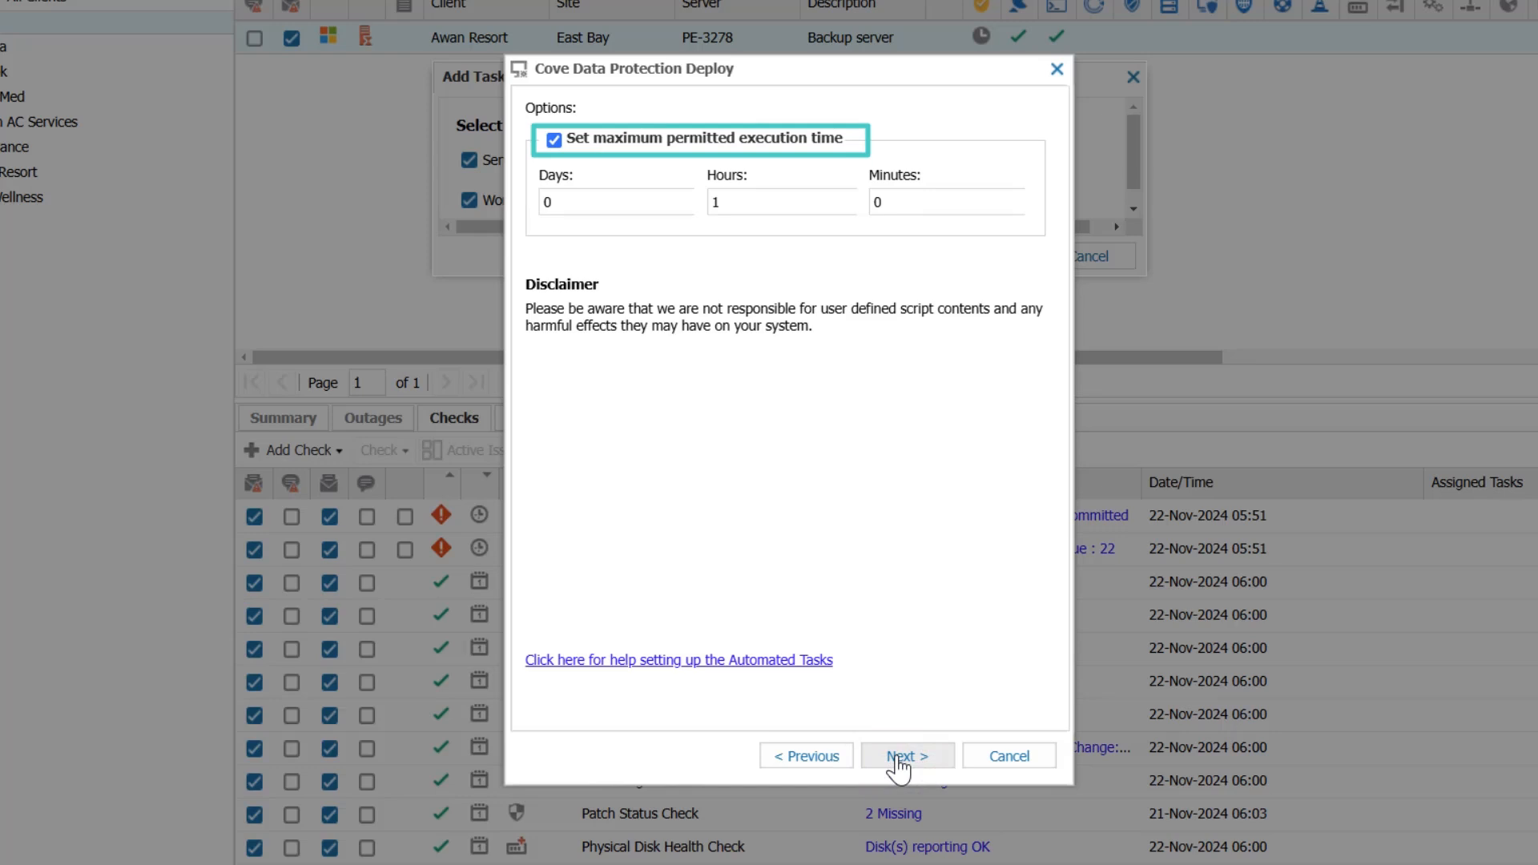
- Disable the maximum permitted execution time and add the task to the Awan Resort devices PE-3278 and PE-3275
left_click(554, 141)
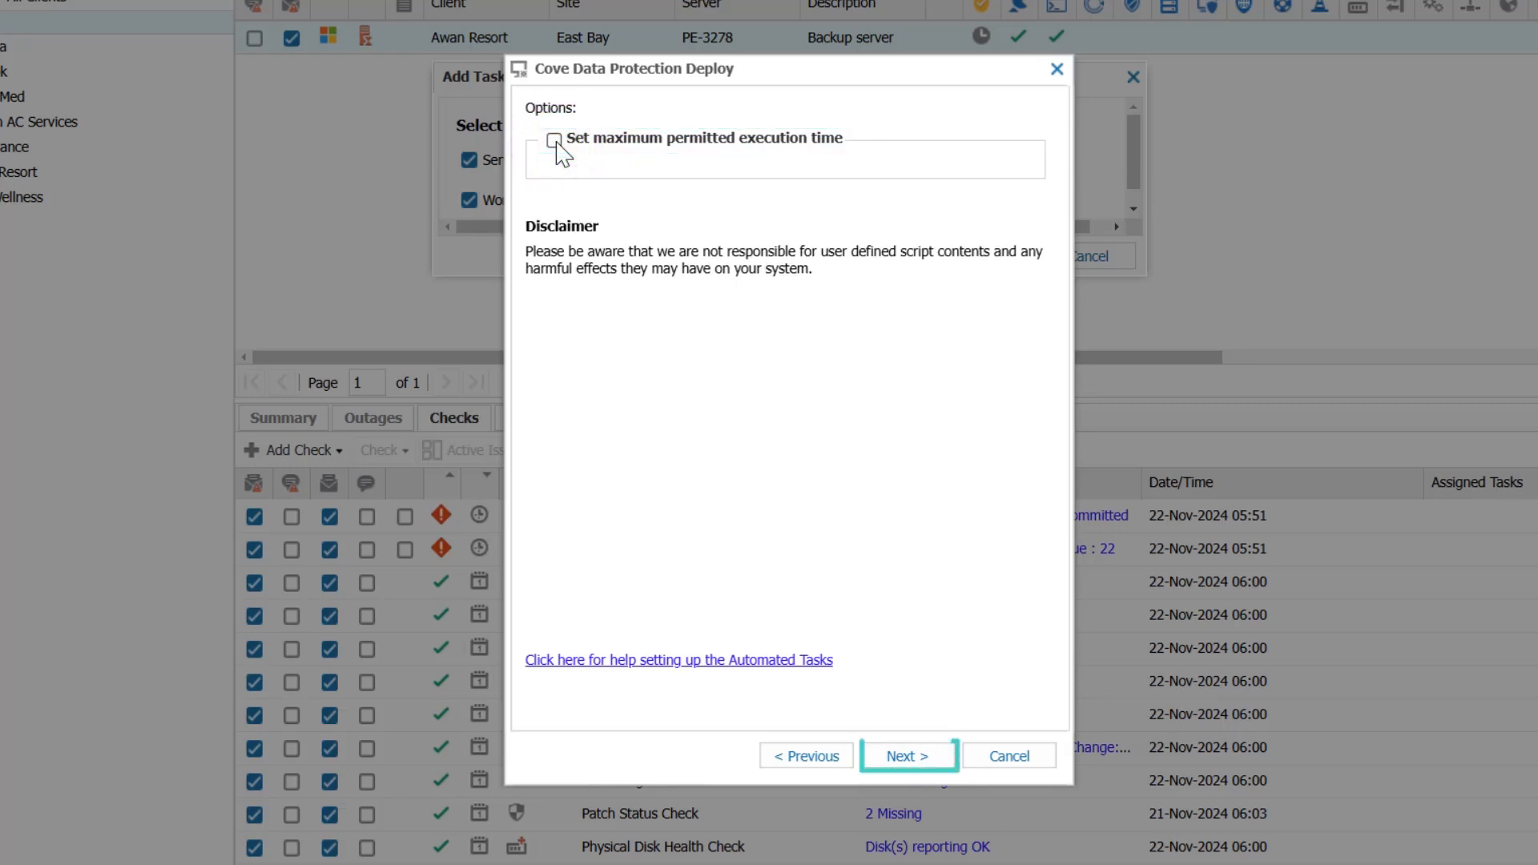
left_click(921, 756)
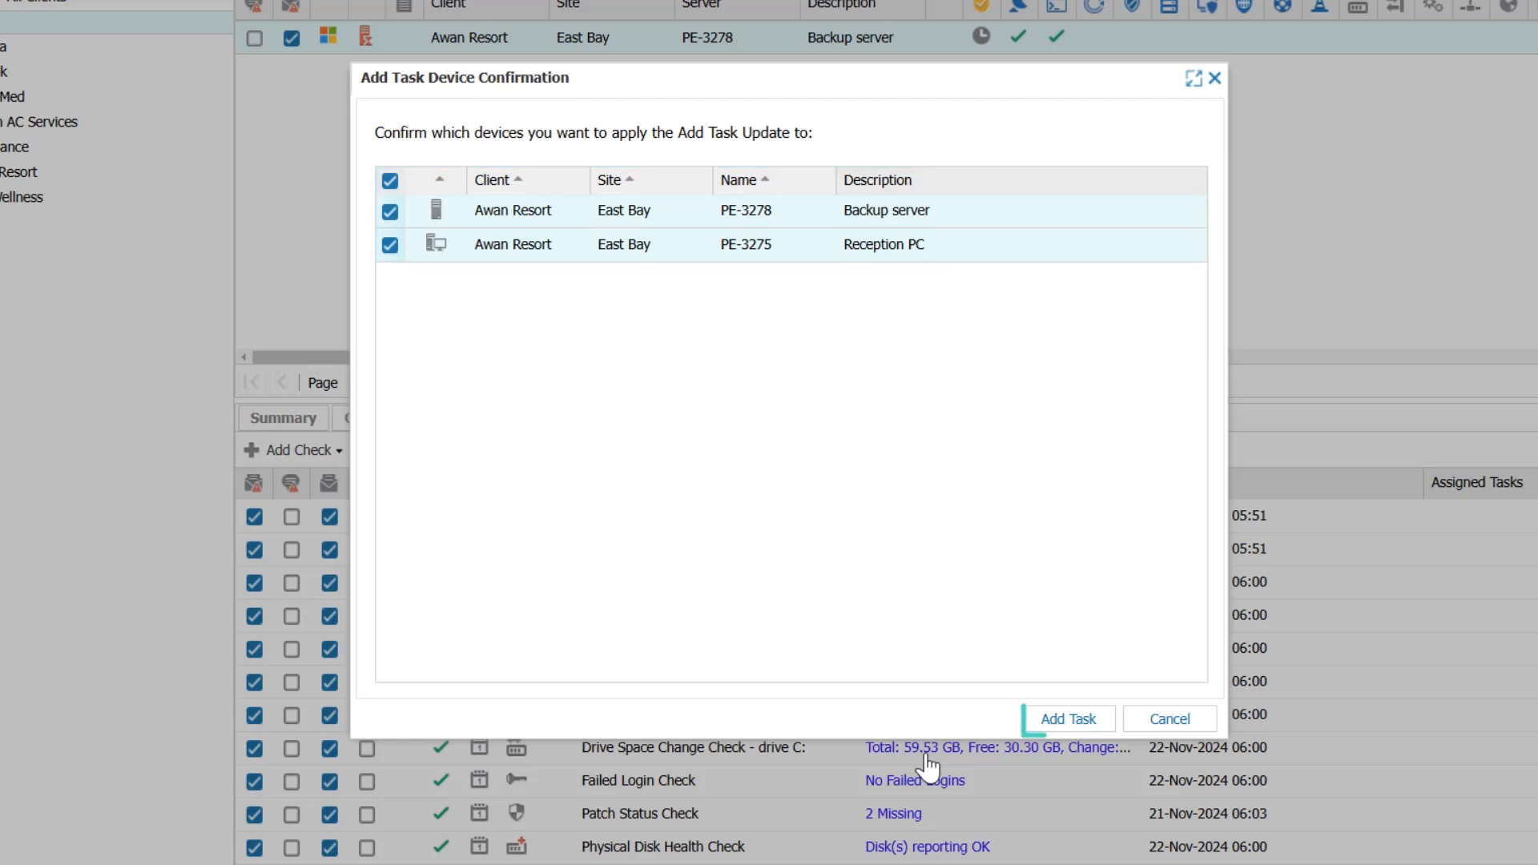
left_click(1058, 727)
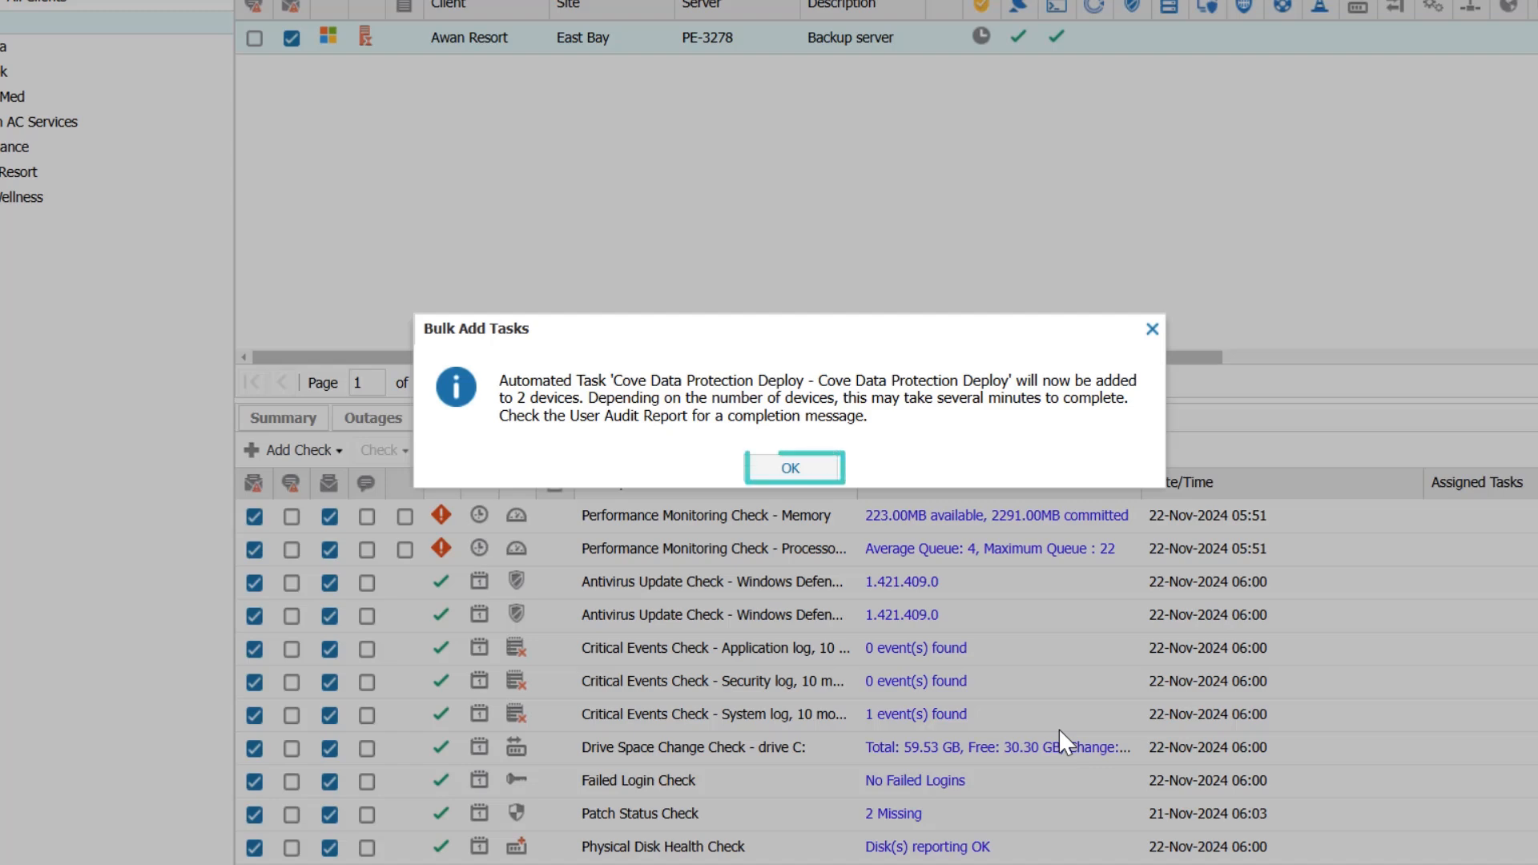
left_click(757, 471)
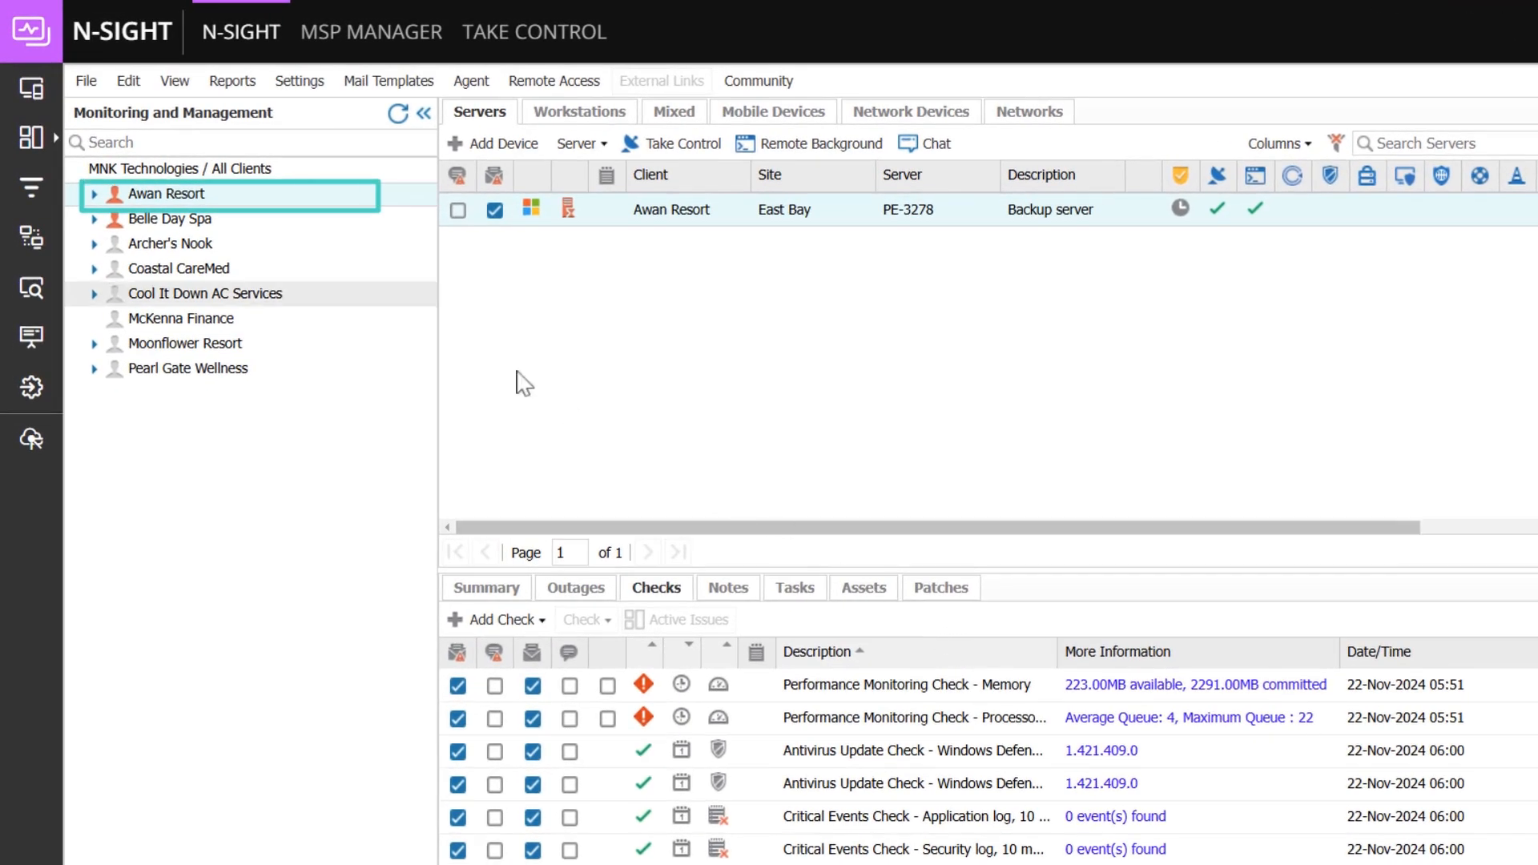
- Run the Cove Data Protection Deploy task for the Awan Resort client on devices PE-3278 and PE-3275
right_click(224, 194)
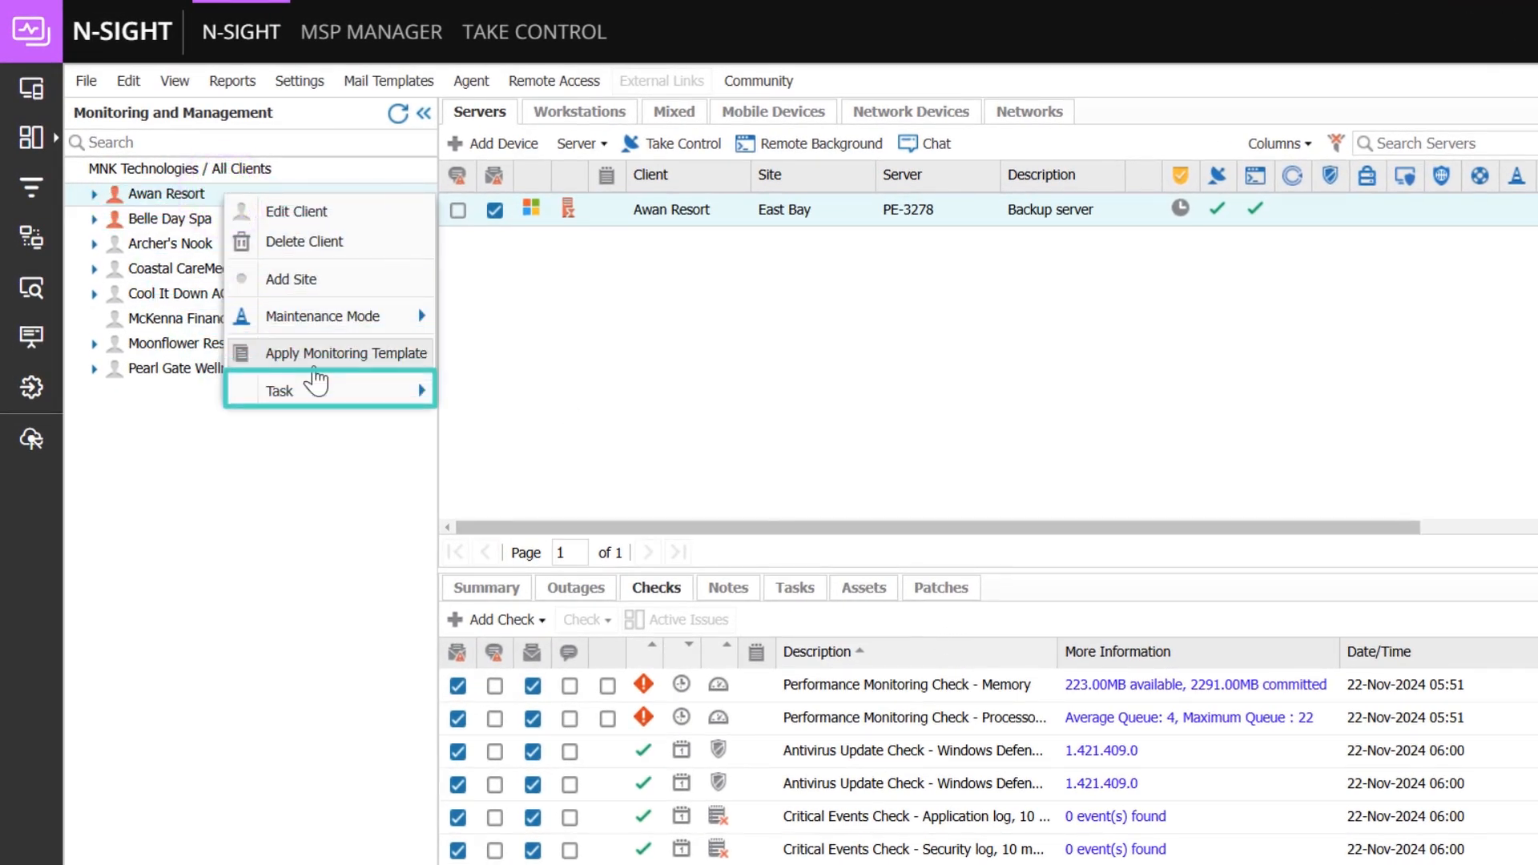
mouse_move(316, 382)
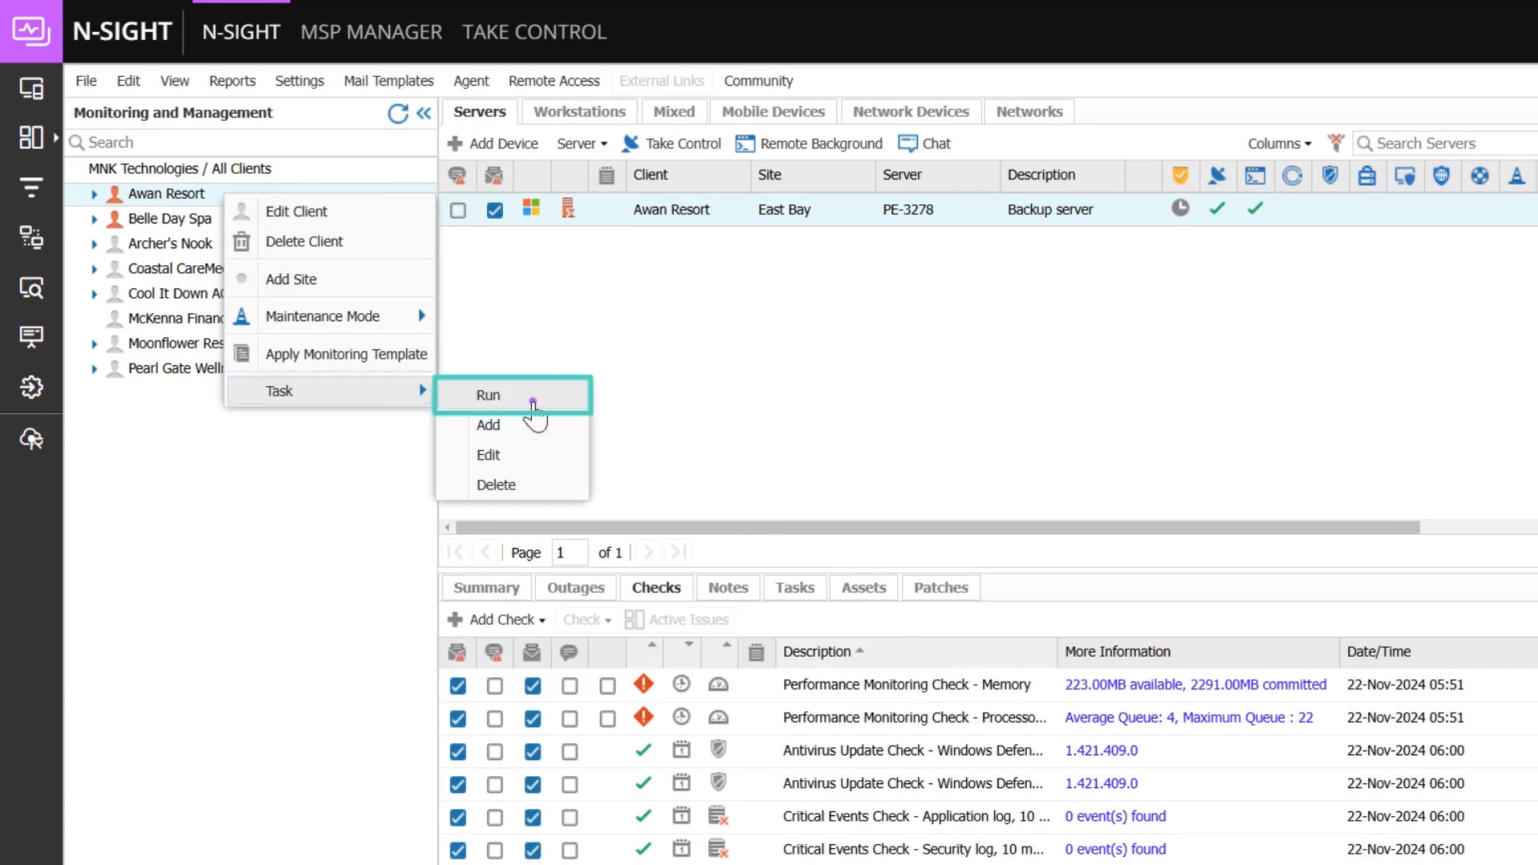
left_click(533, 402)
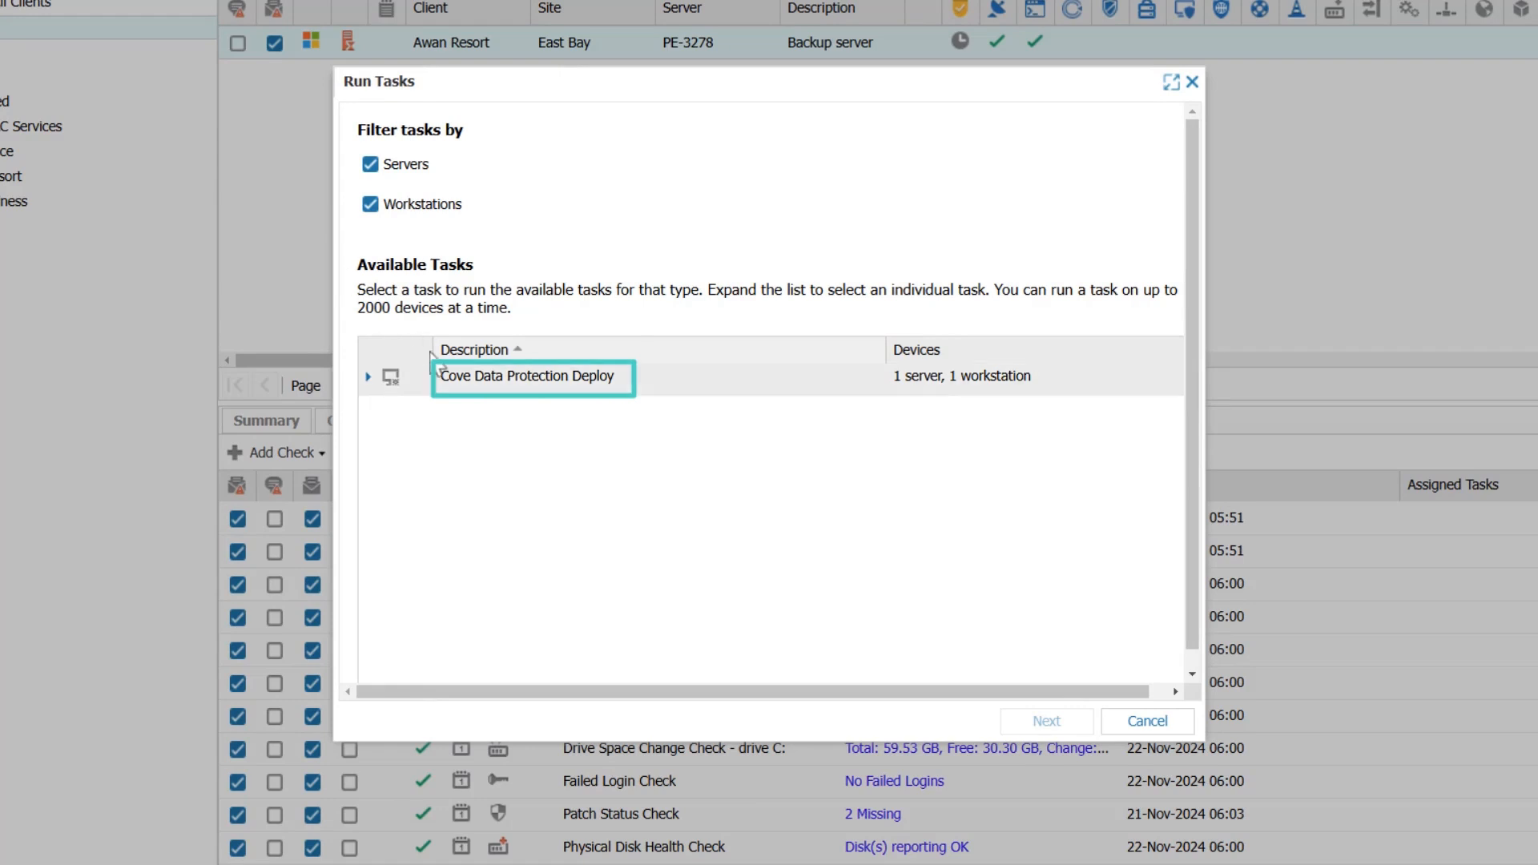
double_click(463, 391)
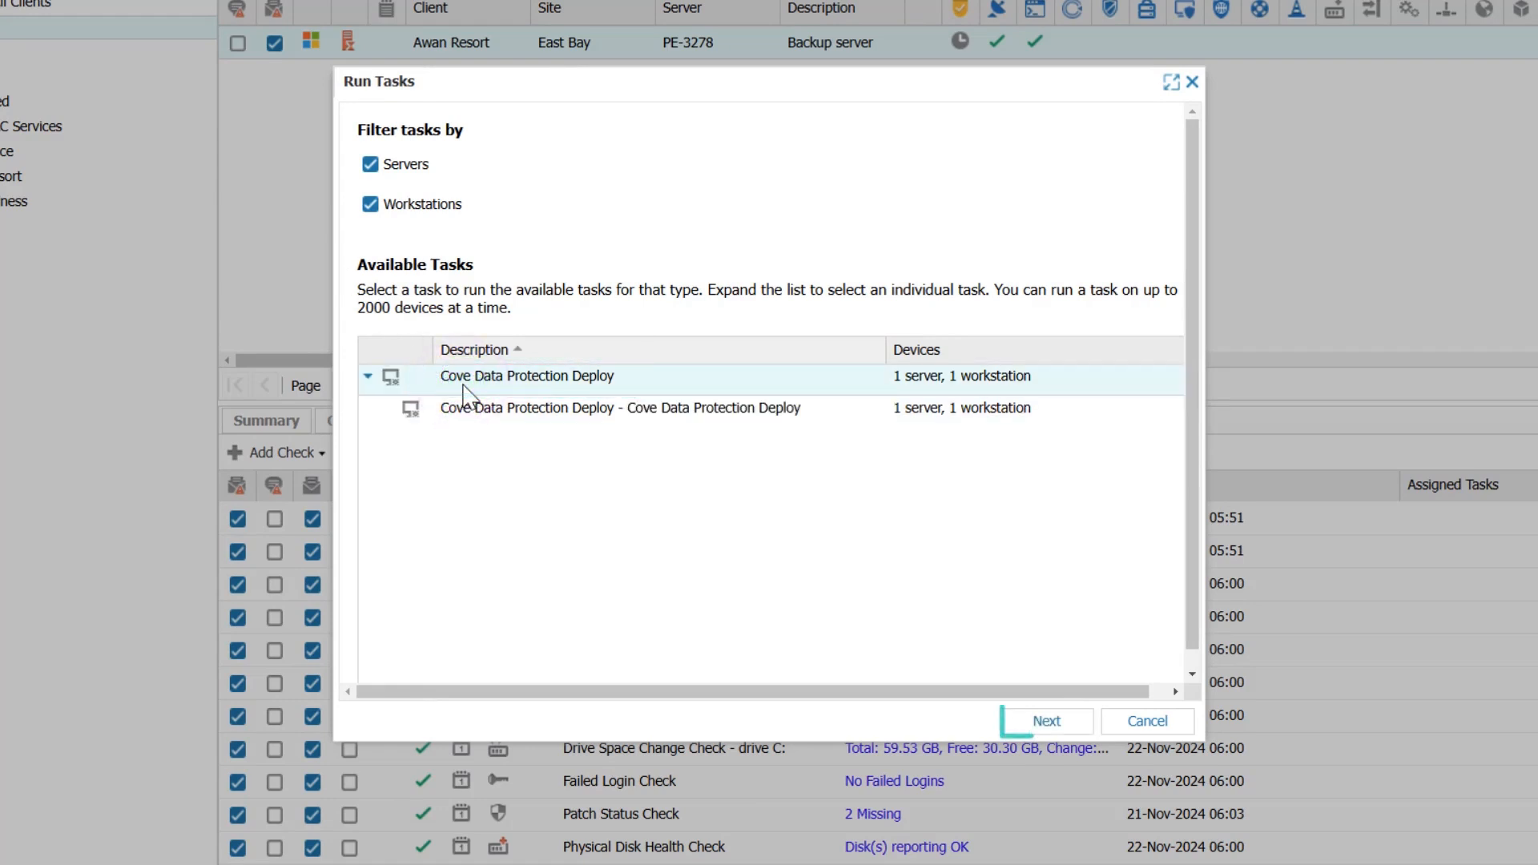
left_click(1035, 719)
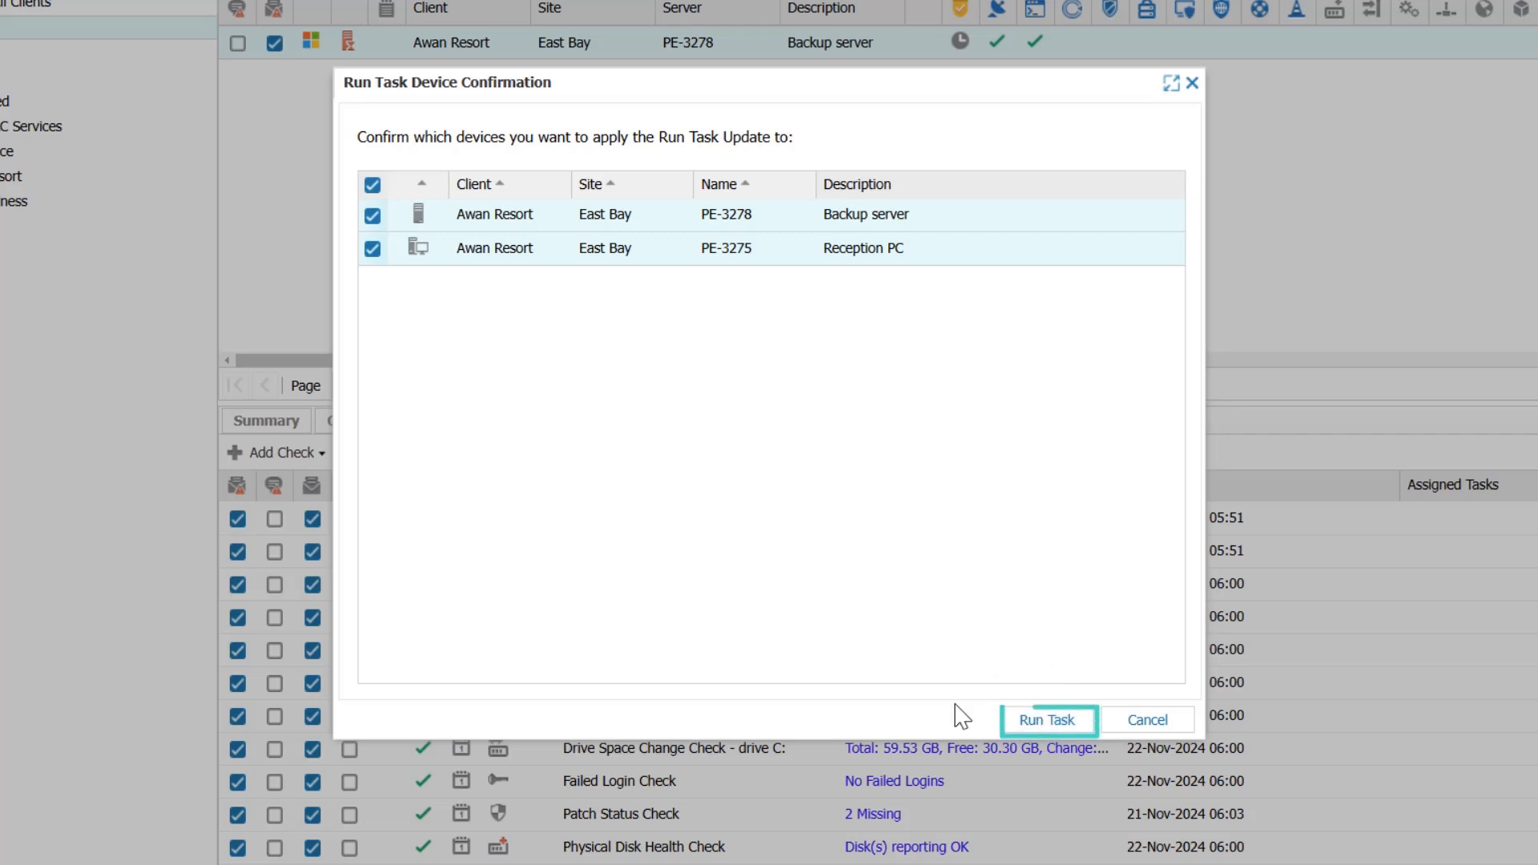
left_click(1015, 717)
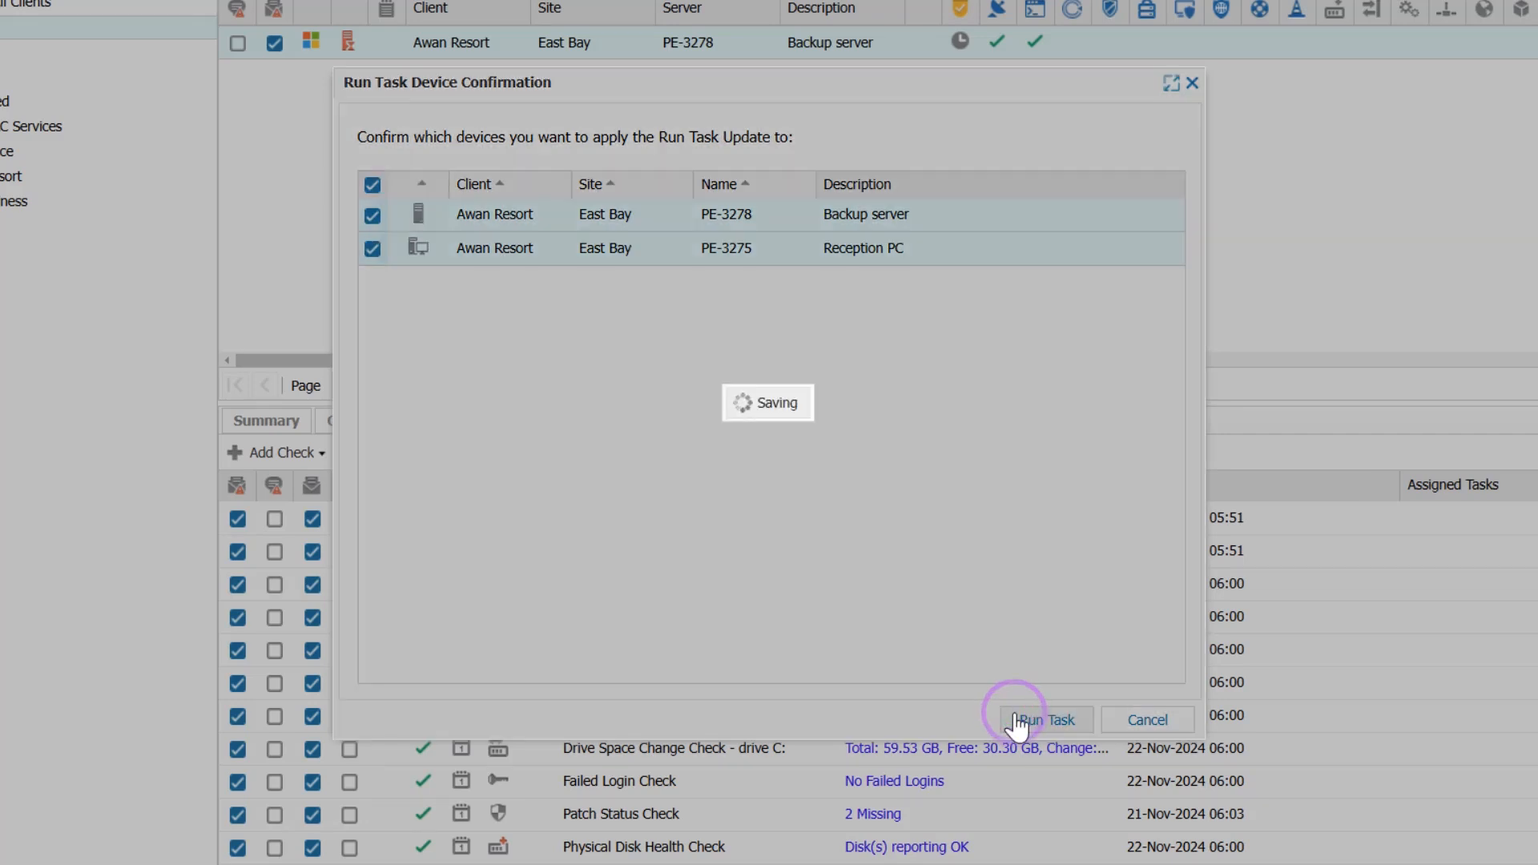
left_click(771, 471)
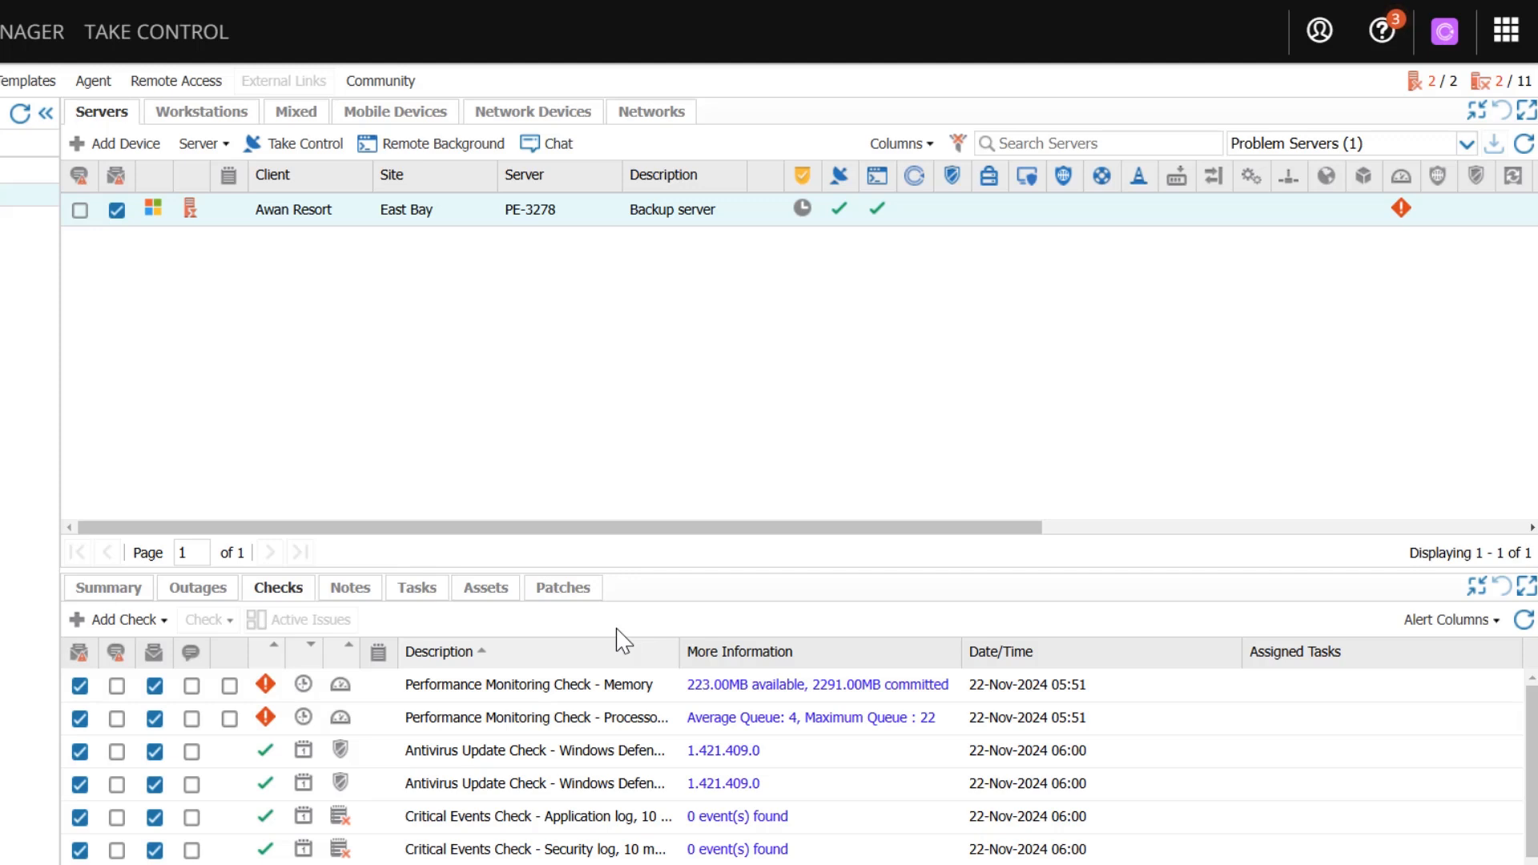
- Check whether the Cove Data Protection column is enabled for the server list
left_click(917, 146)
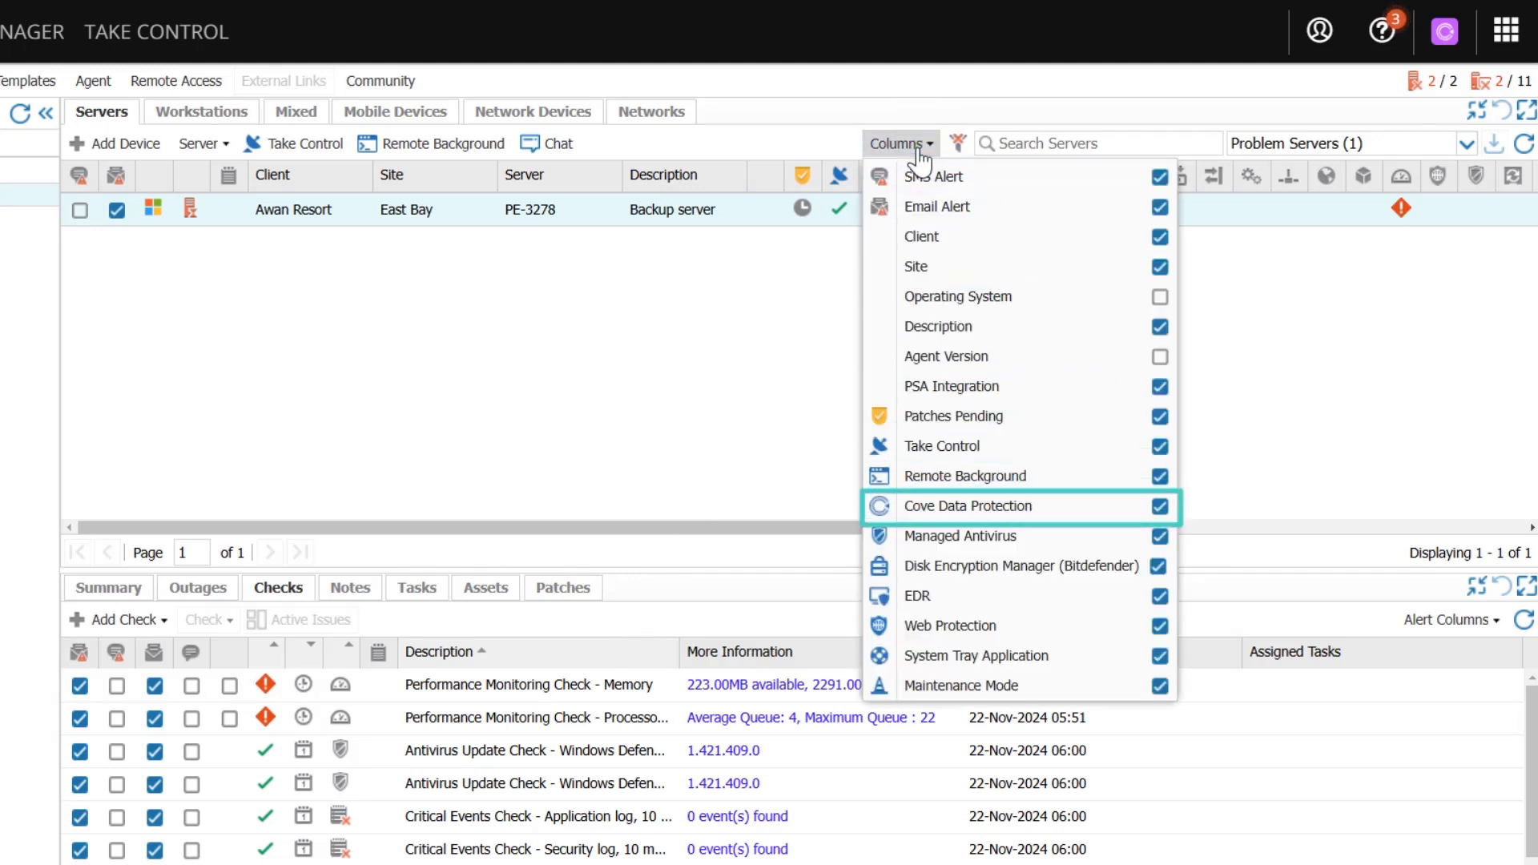
left_click(919, 149)
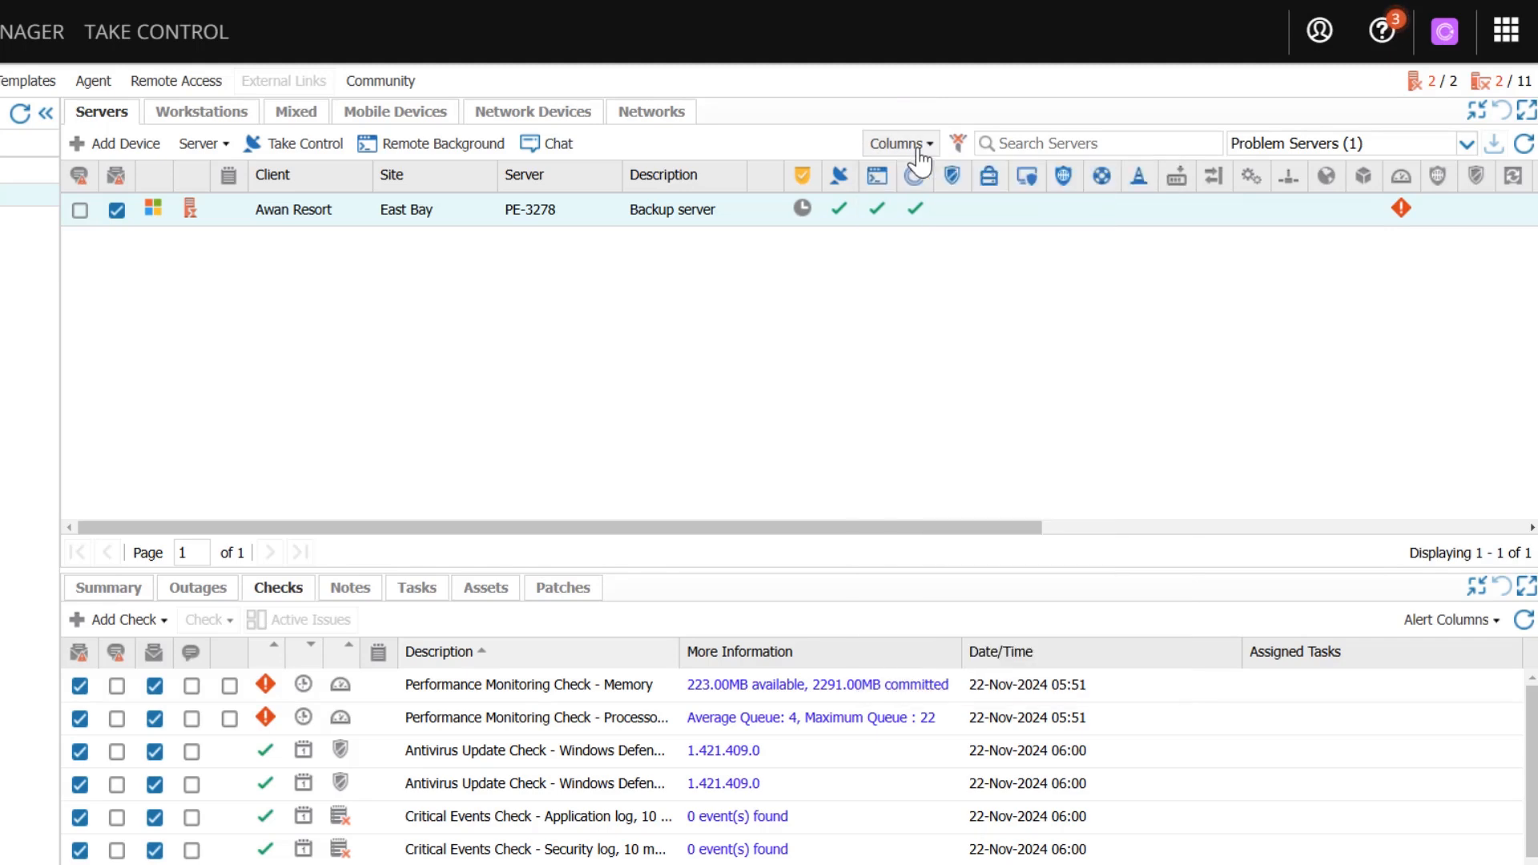